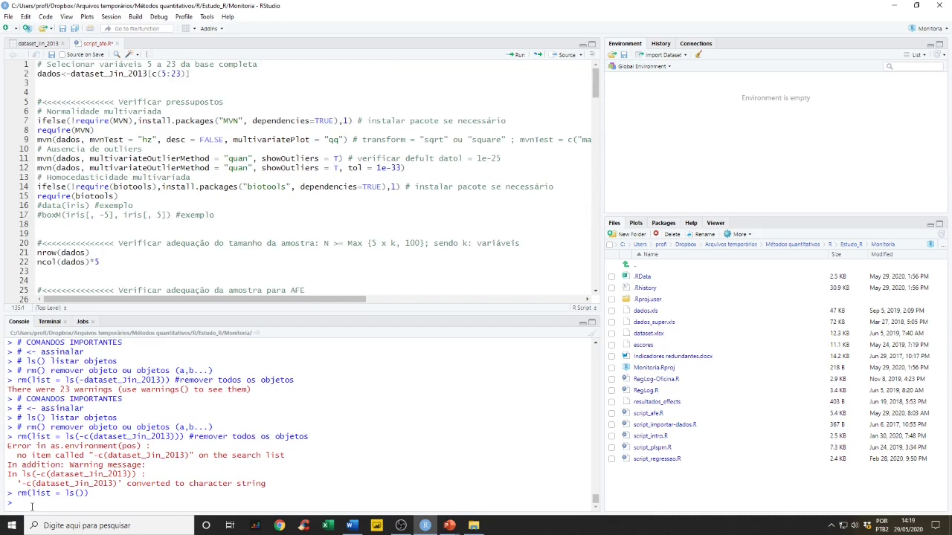
# Clear the console output and remove all plots from the plot history.
pyautogui.hotkey('ctrl', 'l')
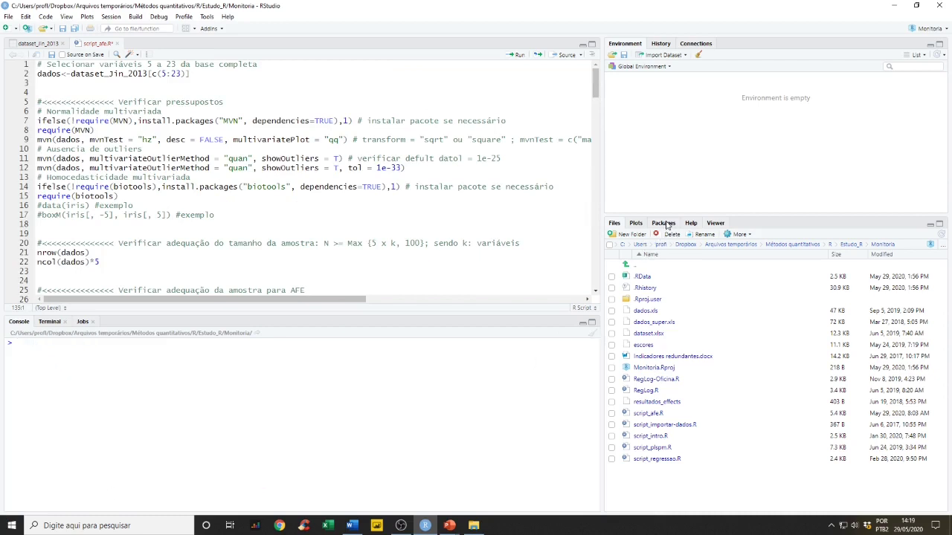
pyautogui.click(641, 224)
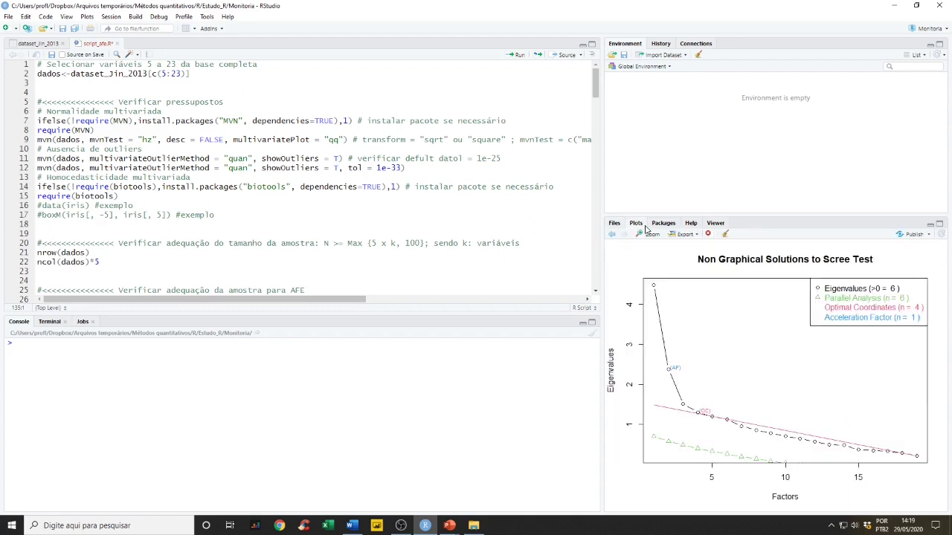
pyautogui.click(726, 236)
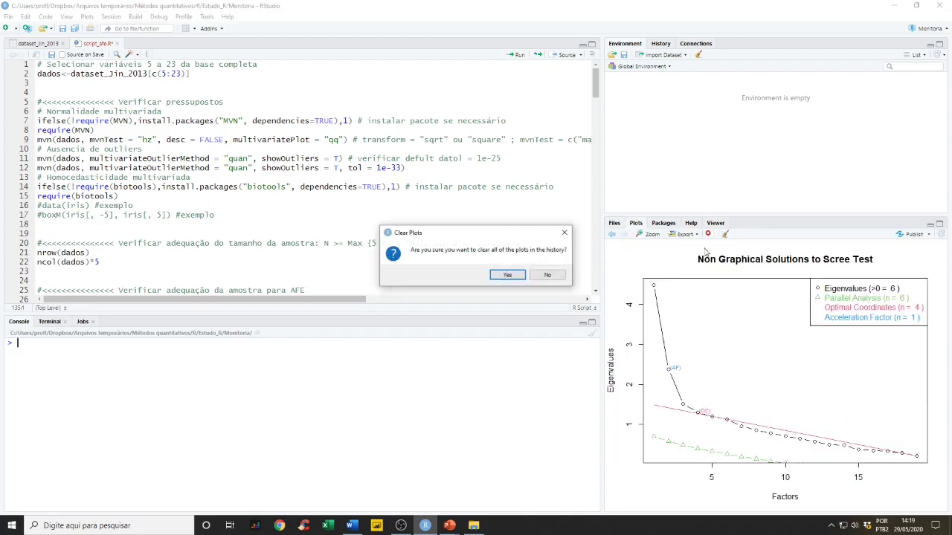
pyautogui.click(508, 276)
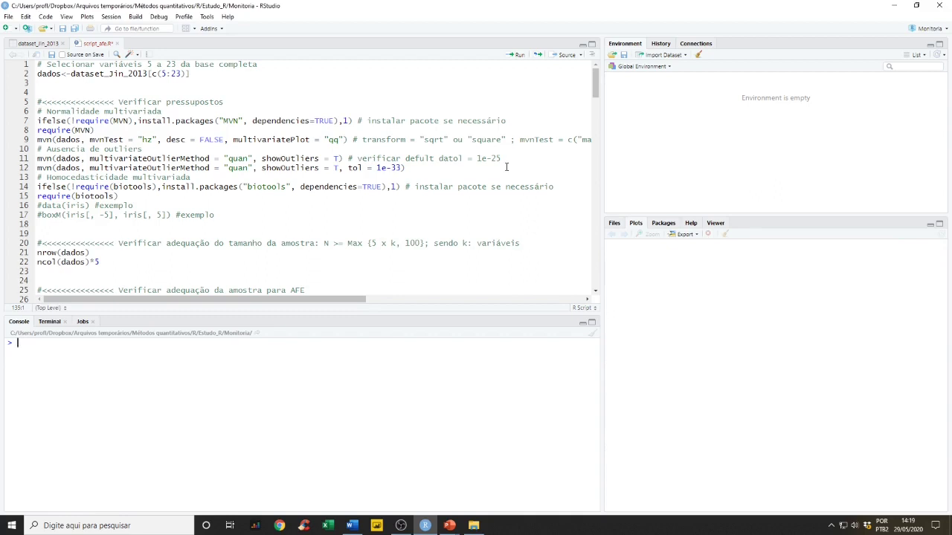
# Import the Excel file dataset_Jin_2013.xlsx from the Jin (2013) folder with the default import options.
pyautogui.click(685, 56)
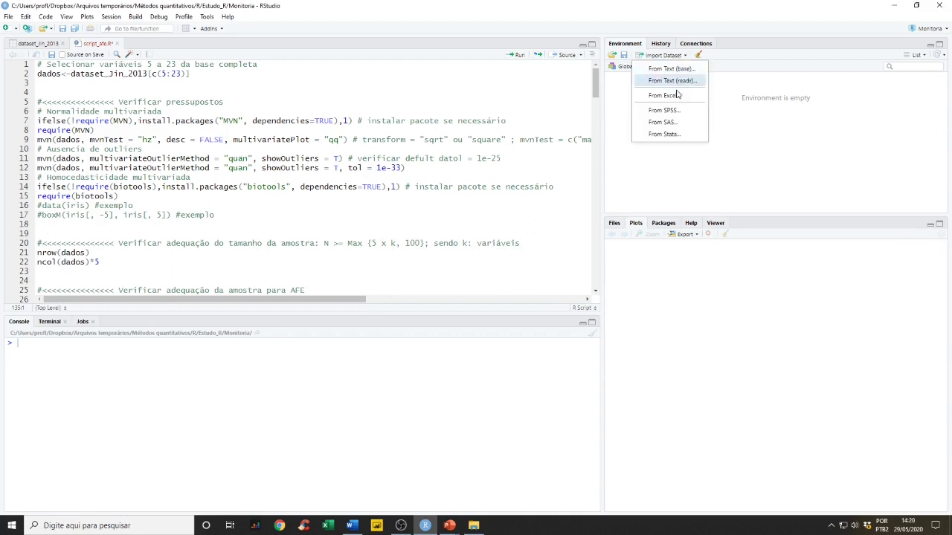
pyautogui.click(677, 95)
pyautogui.click(876, 85)
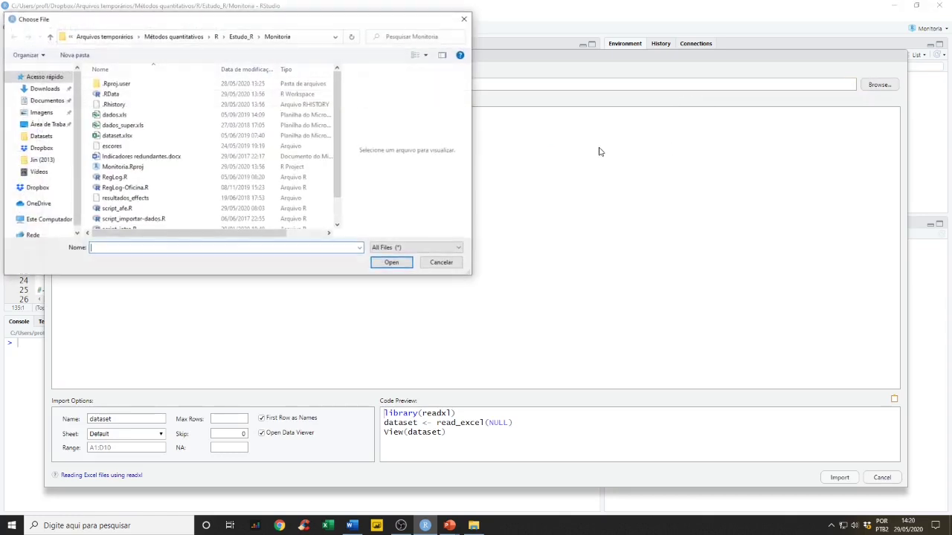
pyautogui.click(43, 160)
pyautogui.click(128, 84)
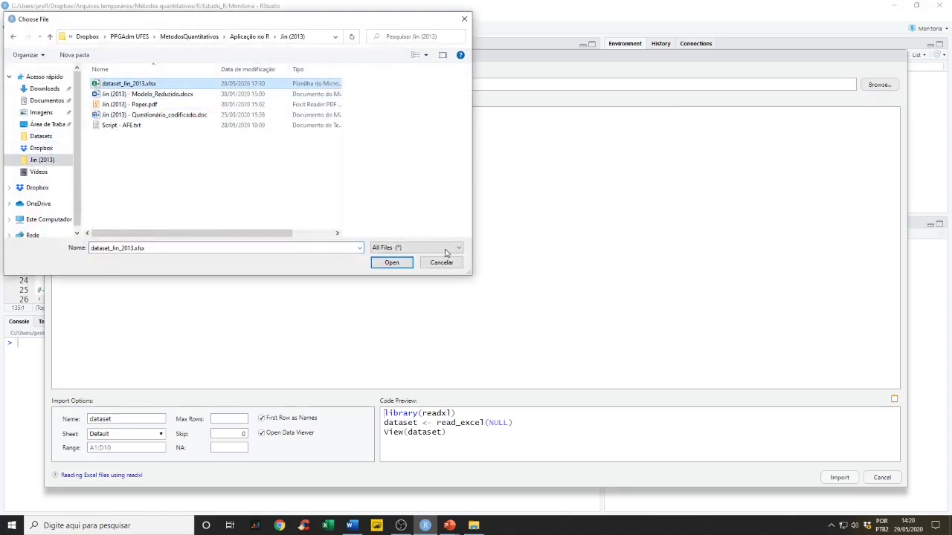
pyautogui.click(394, 264)
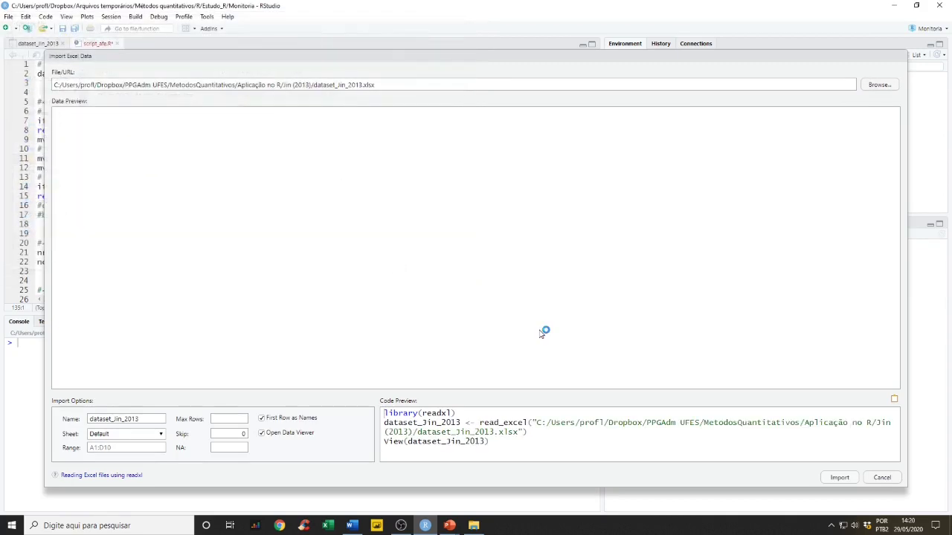
pyautogui.click(838, 478)
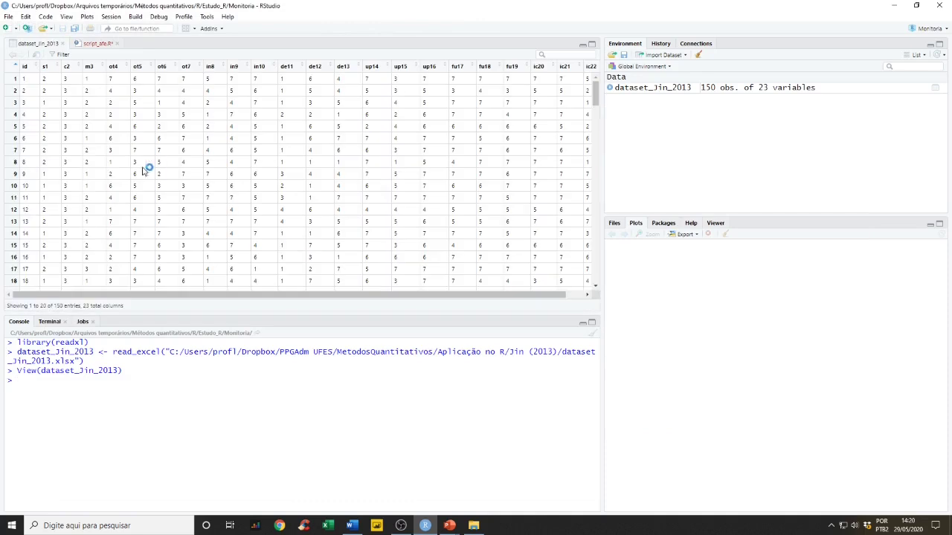
# Run the script_afe.R line that stores columns 5 to 23 of dataset_Jin_2013 in dados.
pyautogui.click(92, 43)
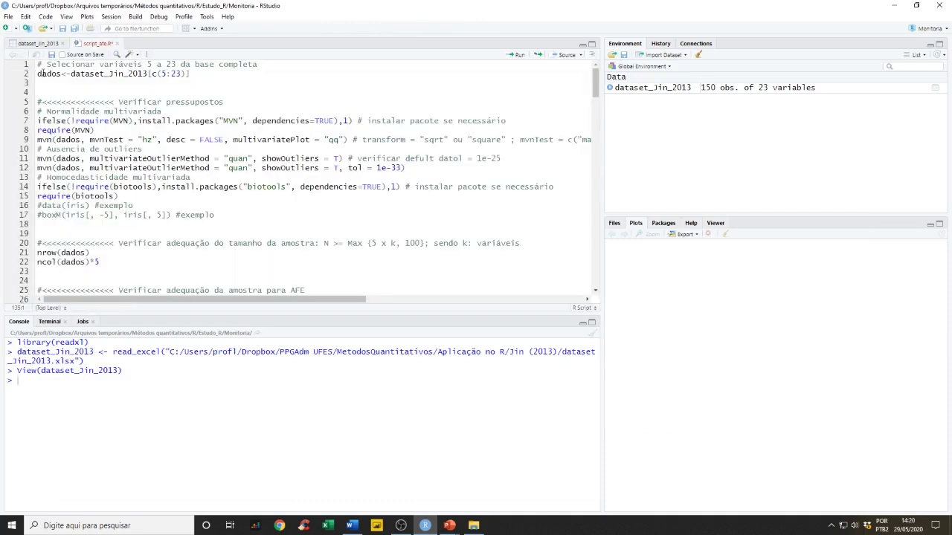
pyautogui.click(200, 73)
pyautogui.hotkey('ctrl', 'Return')
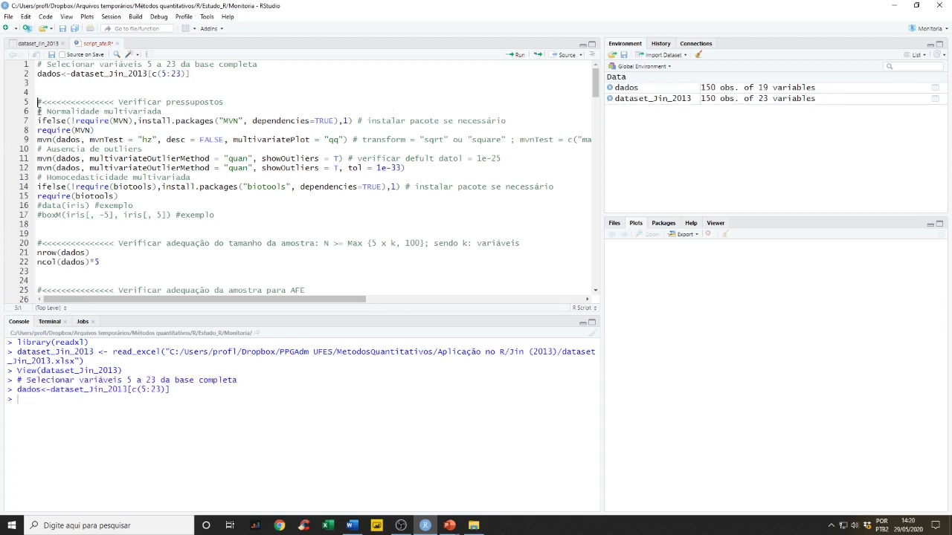
# Run the multivariate normality block (MVN package, "hz" test, "qq" plot) on dados and examine its p-value and univariate results in the enlarged console.
pyautogui.moveTo(38, 111); pyautogui.dragTo(349, 140)
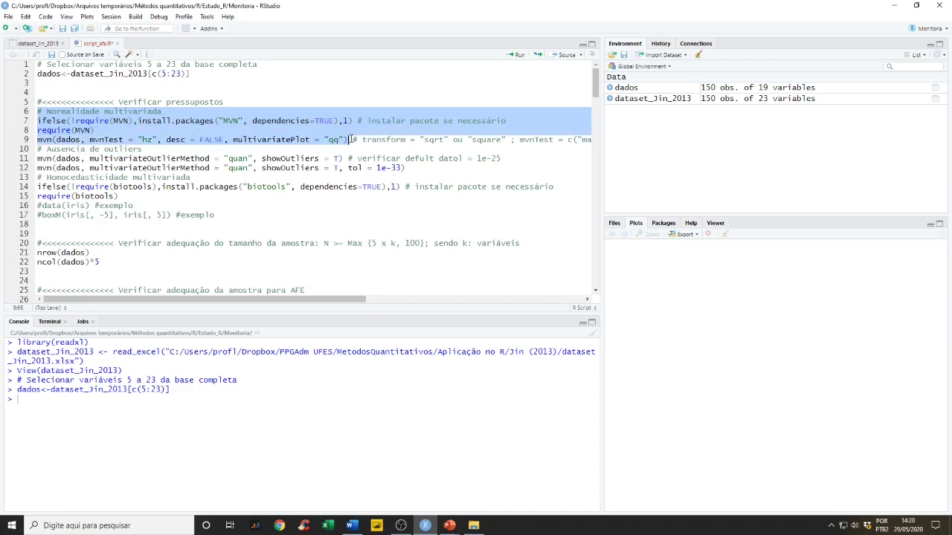
pyautogui.hotkey('ctrl', 'Return')
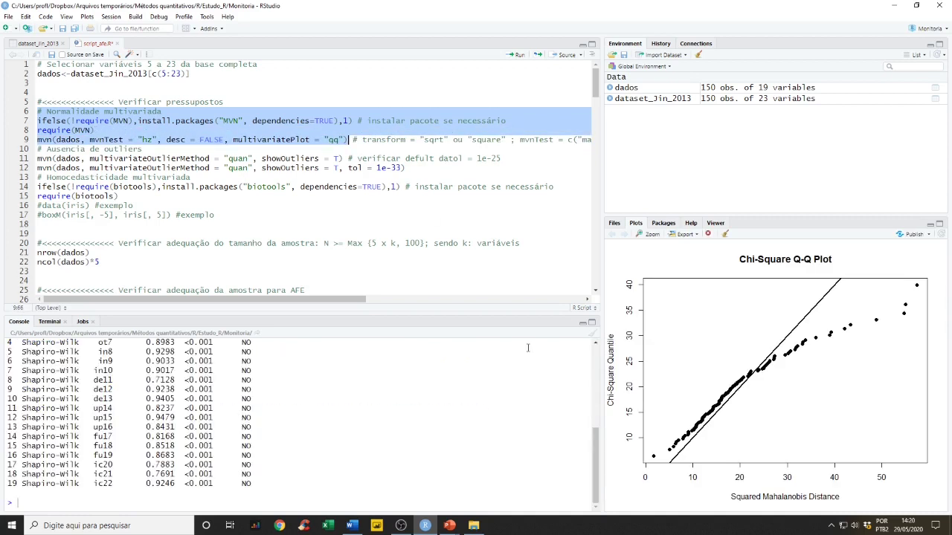
pyautogui.click(591, 325)
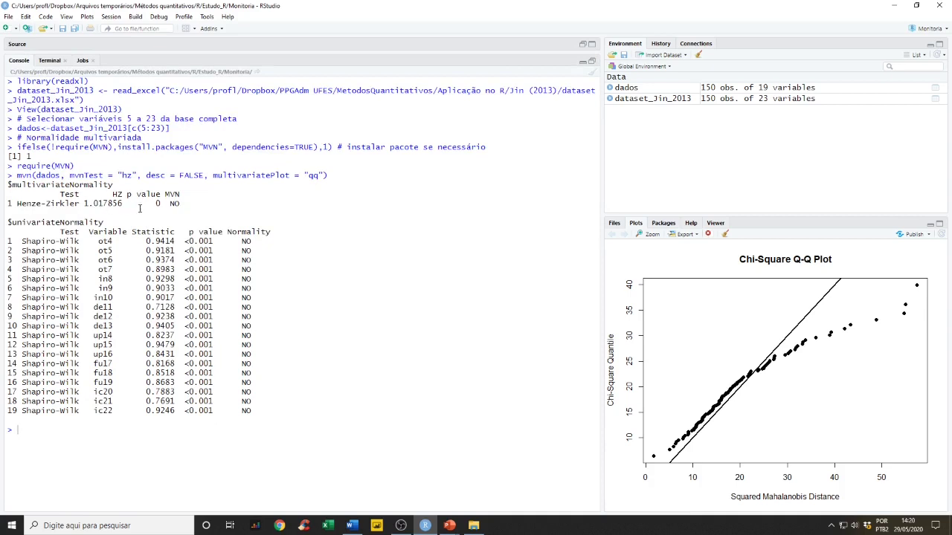
pyautogui.moveTo(137, 194); pyautogui.dragTo(161, 204)
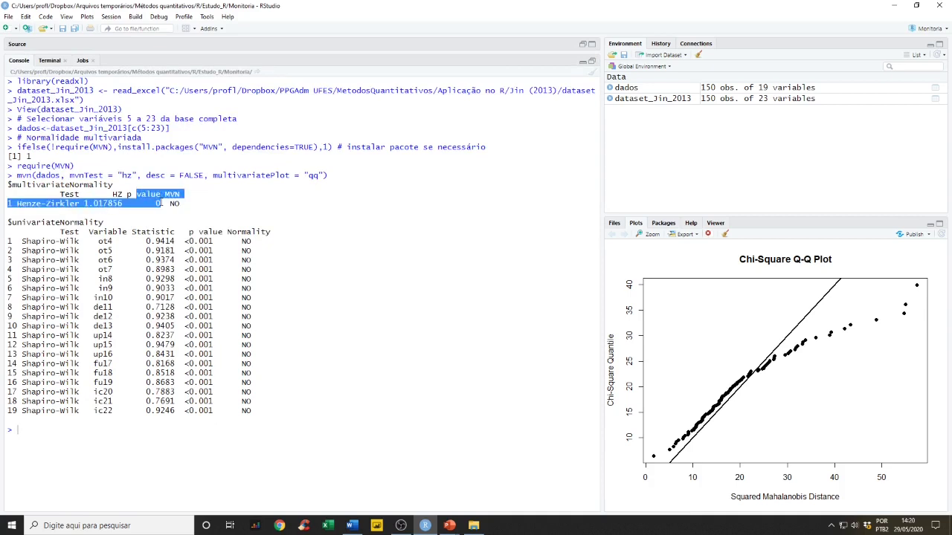
pyautogui.click(155, 196)
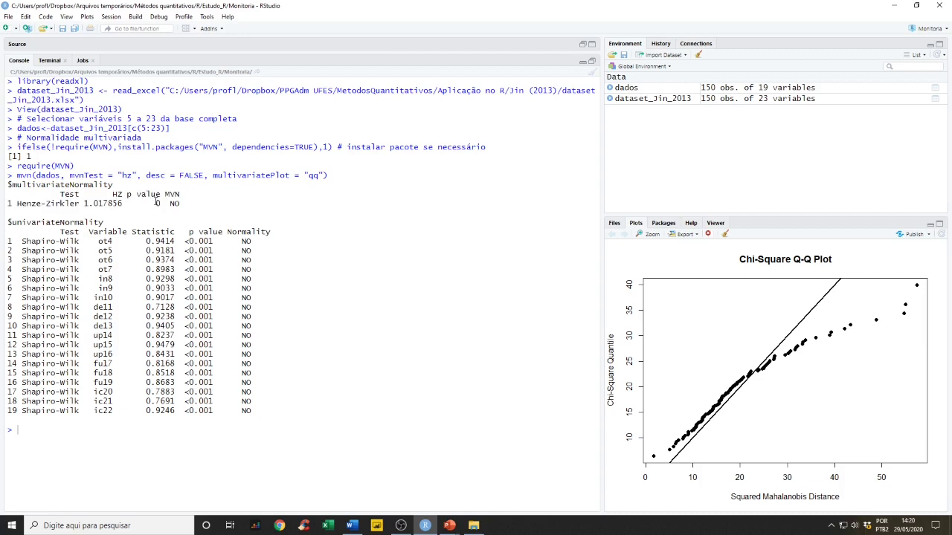
pyautogui.doubleClick(157, 203)
pyautogui.moveTo(169, 203); pyautogui.dragTo(180, 204)
pyautogui.doubleClick(157, 203)
pyautogui.moveTo(8, 223); pyautogui.dragTo(105, 223)
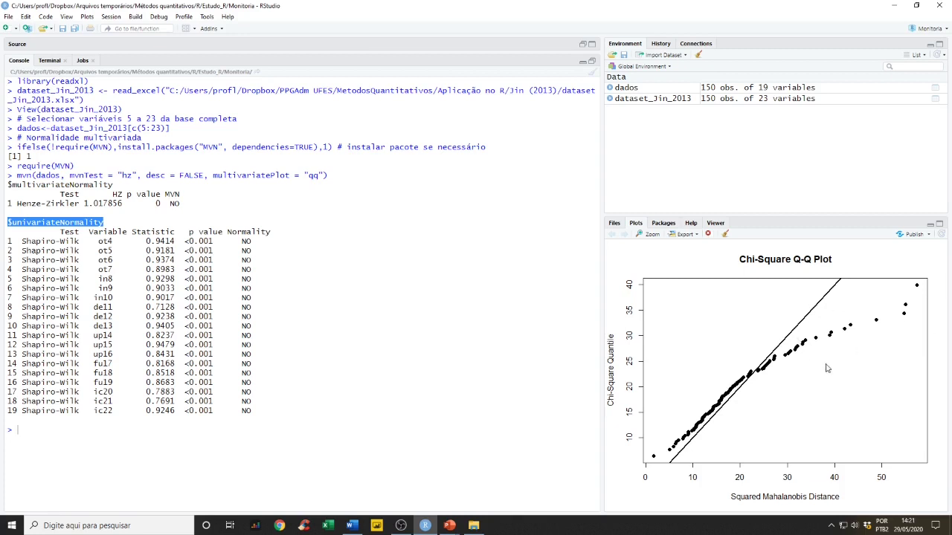
pyautogui.click(591, 60)
# Run the multivariate outlier check on dados with the "quan" method and tol = 1e-33.
pyautogui.click(81, 158)
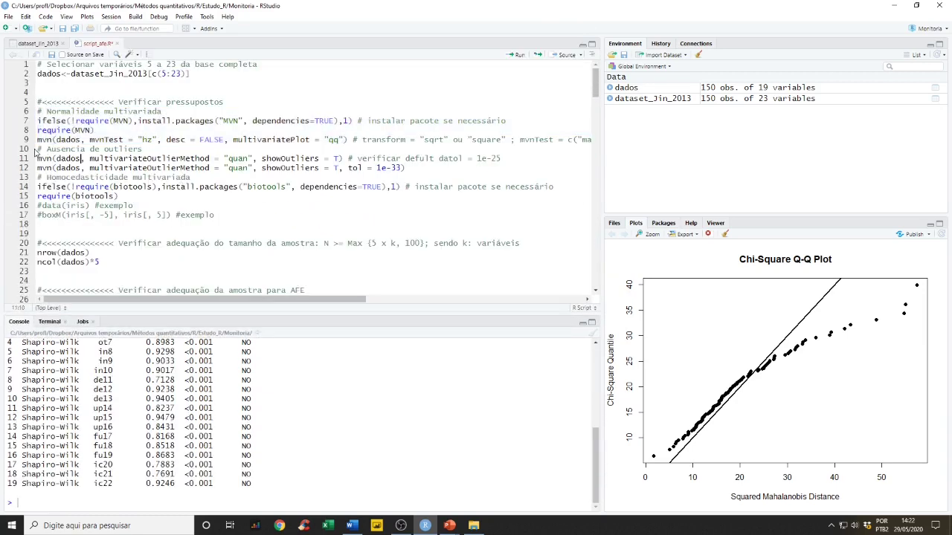
pyautogui.click(419, 175)
pyautogui.click(418, 167)
pyautogui.hotkey('ctrl', 'Return')
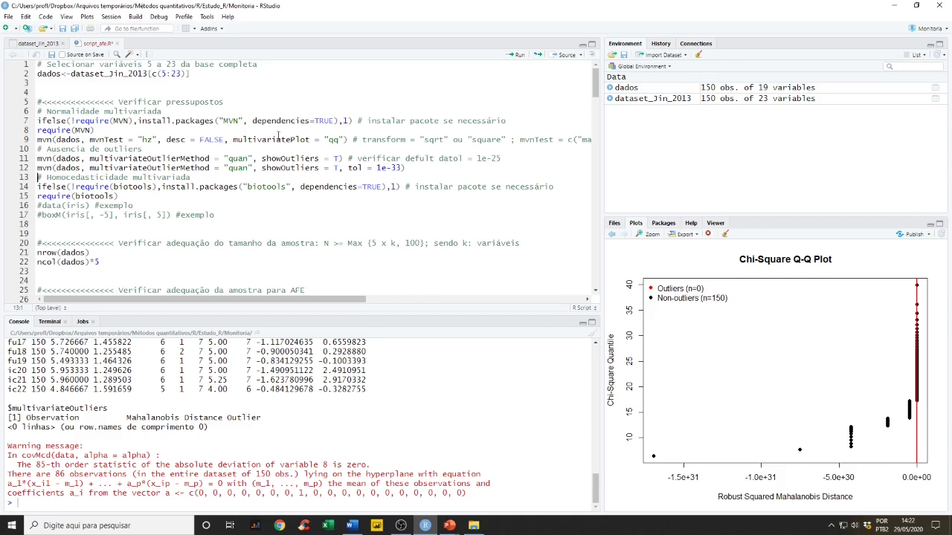
# Uncomment the data(iris) and boxM example lines under the multivariate homoscedasticity section.
pyautogui.click(42, 205)
pyautogui.press('BackSpace')
pyautogui.press('Down')
pyautogui.press('Delete')
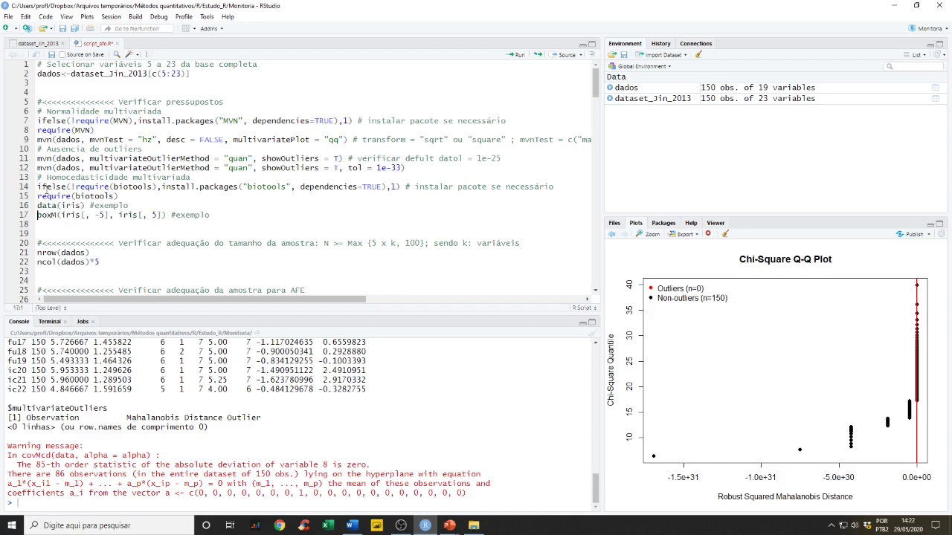
# Load the biotools package and run the Box's M test example on iris, checking its p-value.
pyautogui.moveTo(118, 196); pyautogui.dragTo(33, 192)
pyautogui.hotkey('ctrl', 'Return')
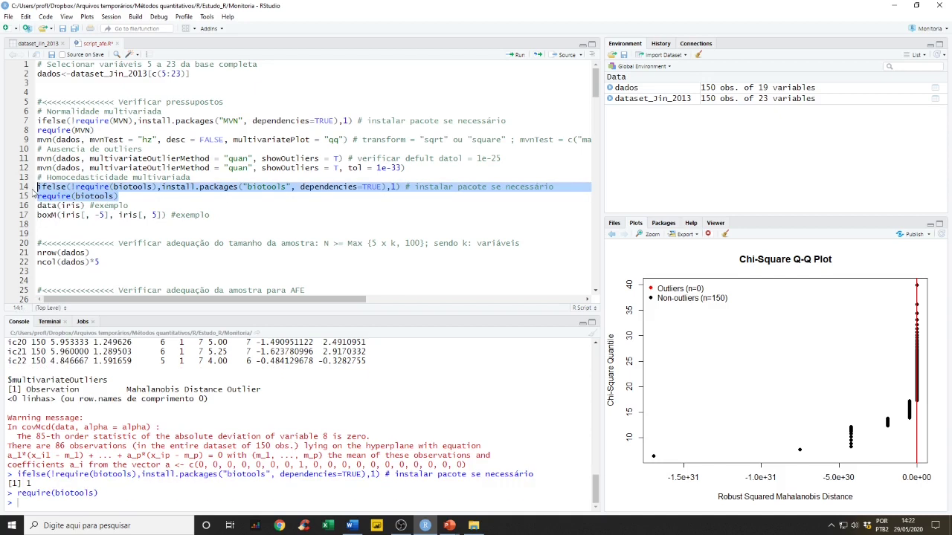
pyautogui.click(142, 206)
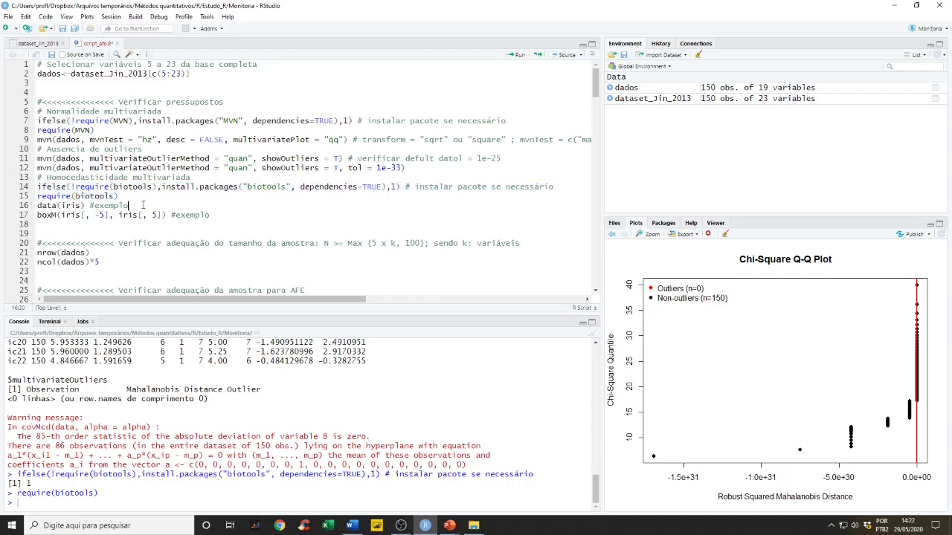
pyautogui.hotkey('ctrl', 'Return')
pyautogui.hotkey('ctrl', 'Return')
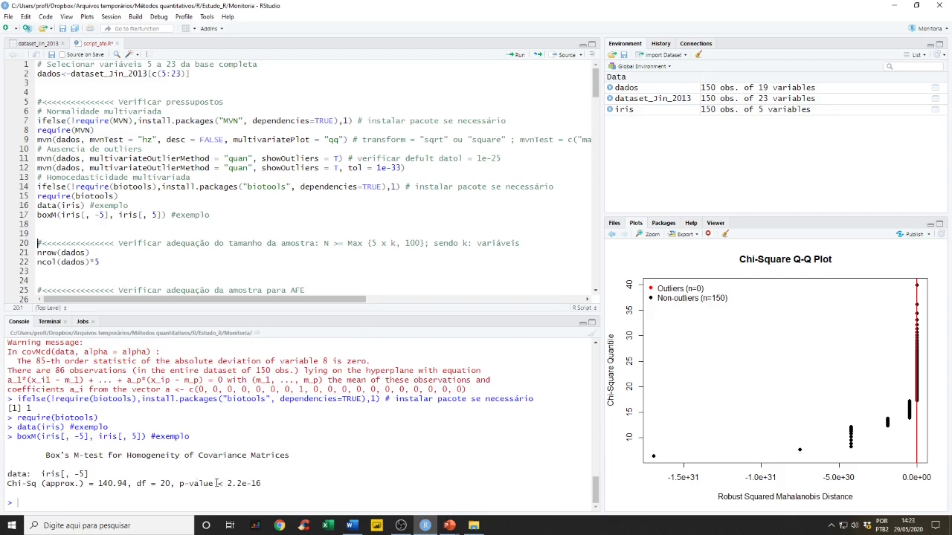
pyautogui.moveTo(218, 483); pyautogui.dragTo(262, 484)
# Run nrow(dados) and ncol(dados)*5 and compare the sample size with the minimum of 100 in the script comment.
pyautogui.click(184, 233)
pyautogui.scroll(-2, 184, 233)
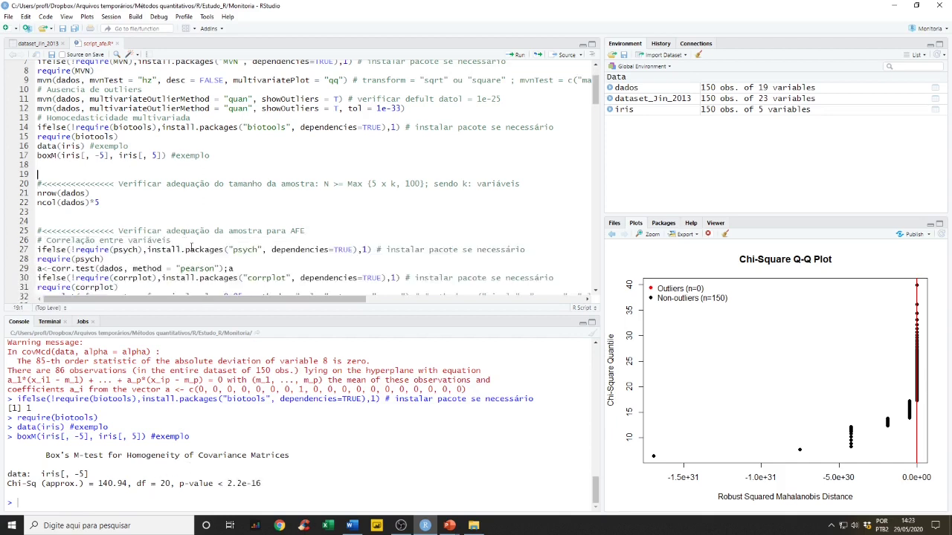
pyautogui.moveTo(106, 203); pyautogui.dragTo(27, 195)
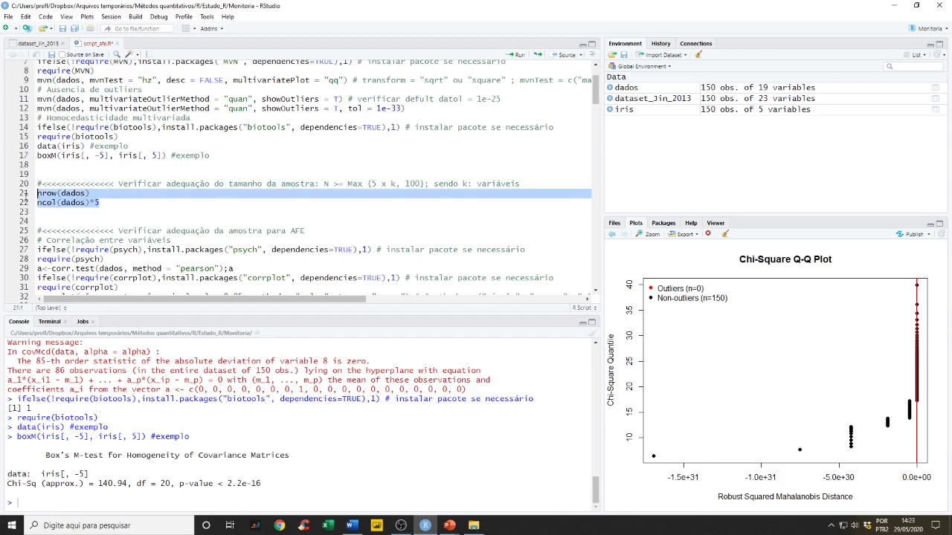
pyautogui.hotkey('ctrl', 'Return')
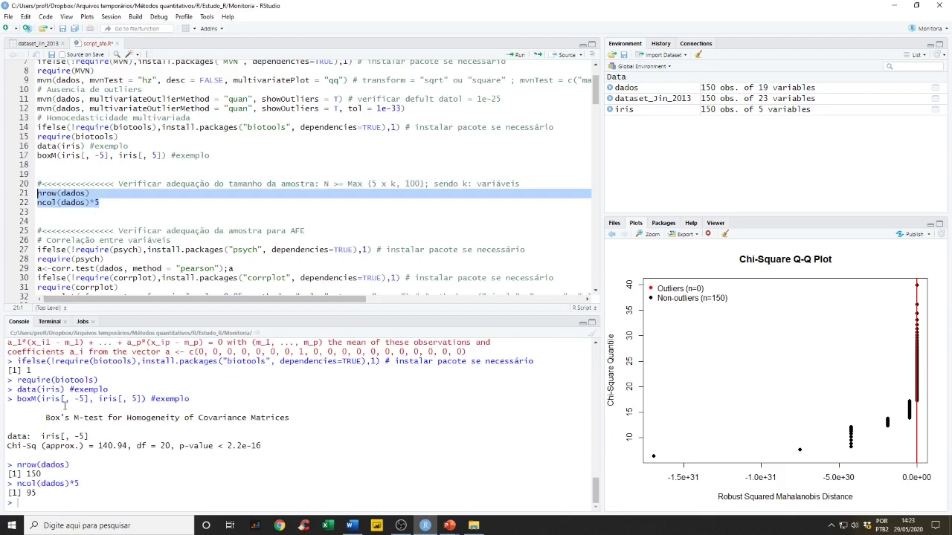
pyautogui.moveTo(26, 474); pyautogui.dragTo(41, 474)
pyautogui.doubleClick(420, 183)
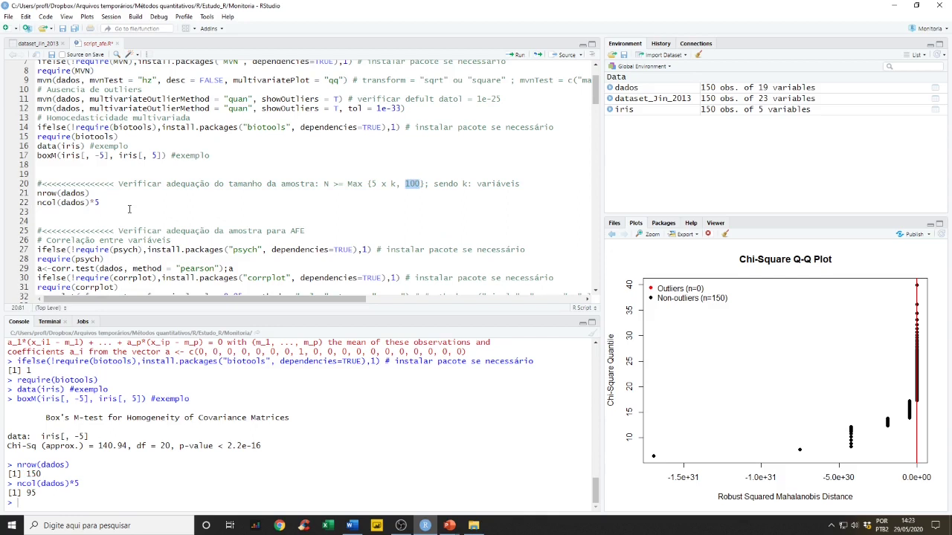
# Run the psych and corrplot block for the Pearson correlations of dados, and inspect the correlation plot in an enlarged window.
pyautogui.scroll(-4, 128, 210)
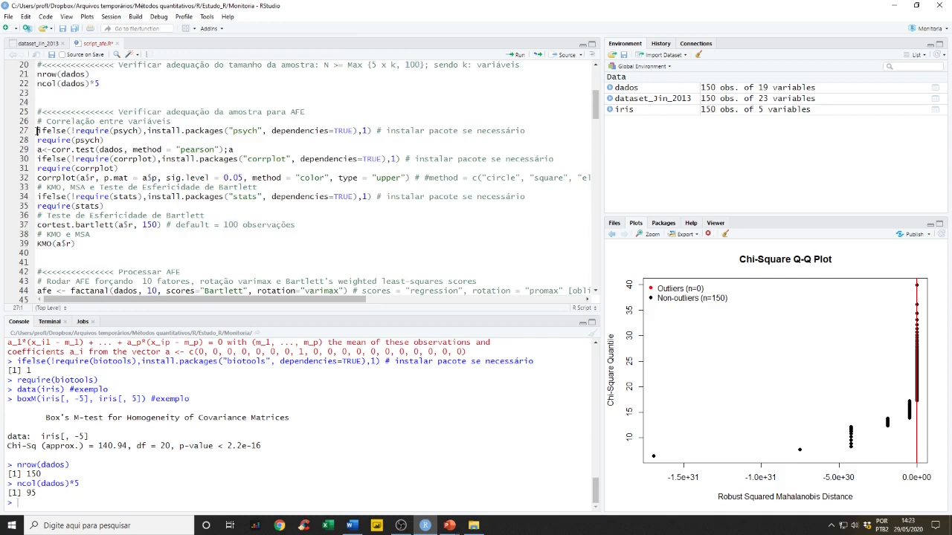
pyautogui.moveTo(35, 131); pyautogui.dragTo(415, 178)
pyautogui.hotkey('ctrl', 'Return')
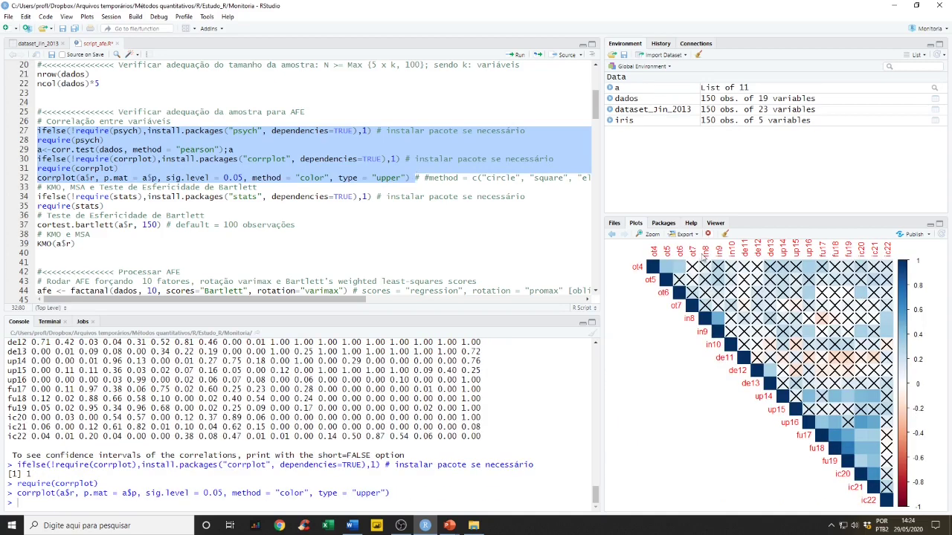
pyautogui.click(650, 237)
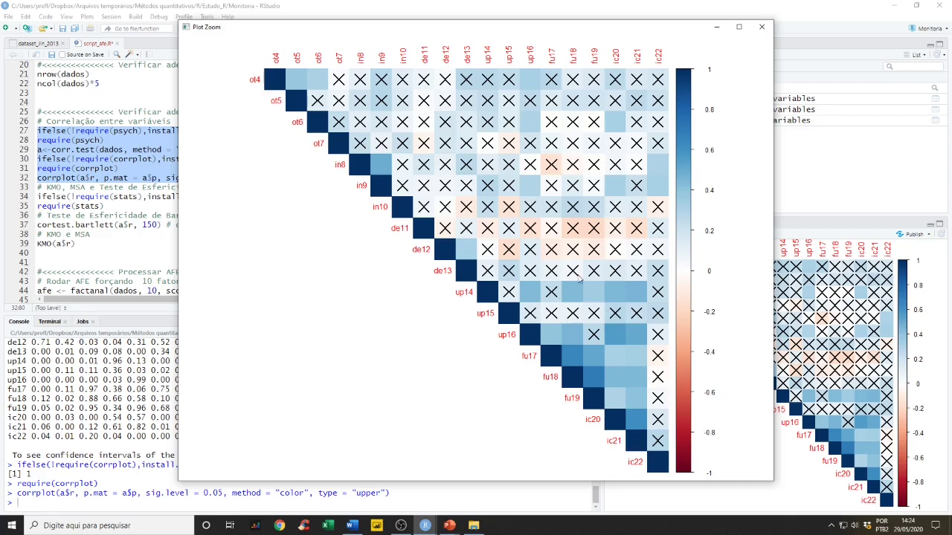
pyautogui.click(762, 26)
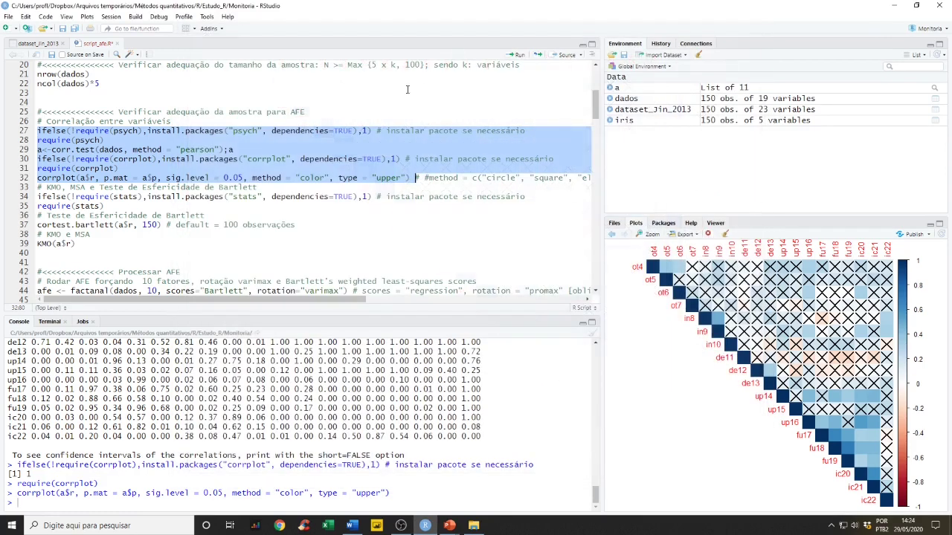
# Change the corrplot method to "number", rerun the line, and inspect the correlation coefficients in an enlarged plot window.
pyautogui.click(271, 157)
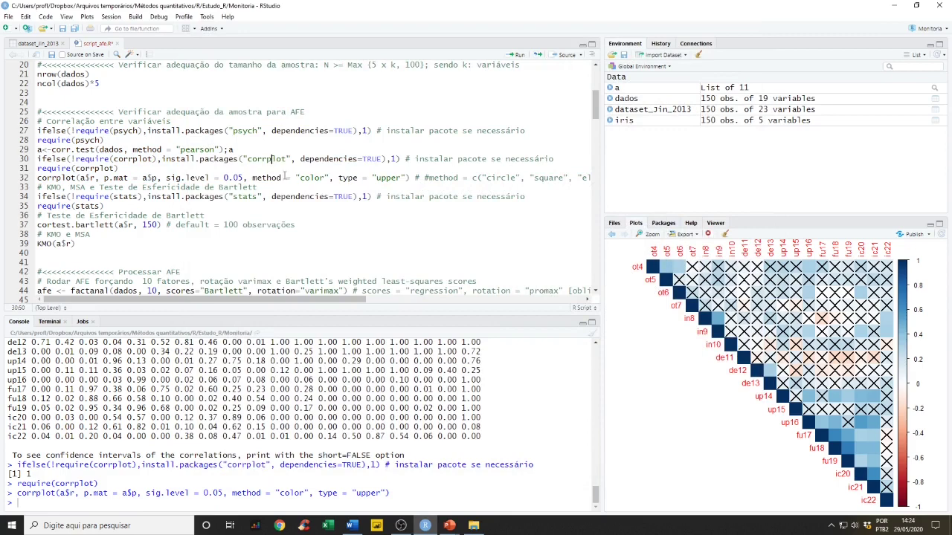
pyautogui.moveTo(300, 178); pyautogui.dragTo(322, 179)
pyautogui.moveTo(323, 300); pyautogui.dragTo(413, 303)
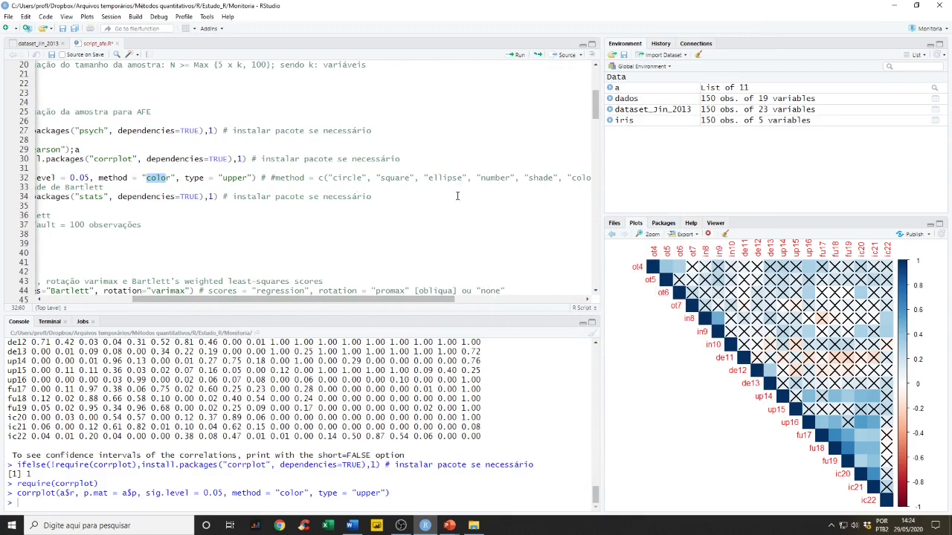
pyautogui.moveTo(380, 300); pyautogui.dragTo(378, 300)
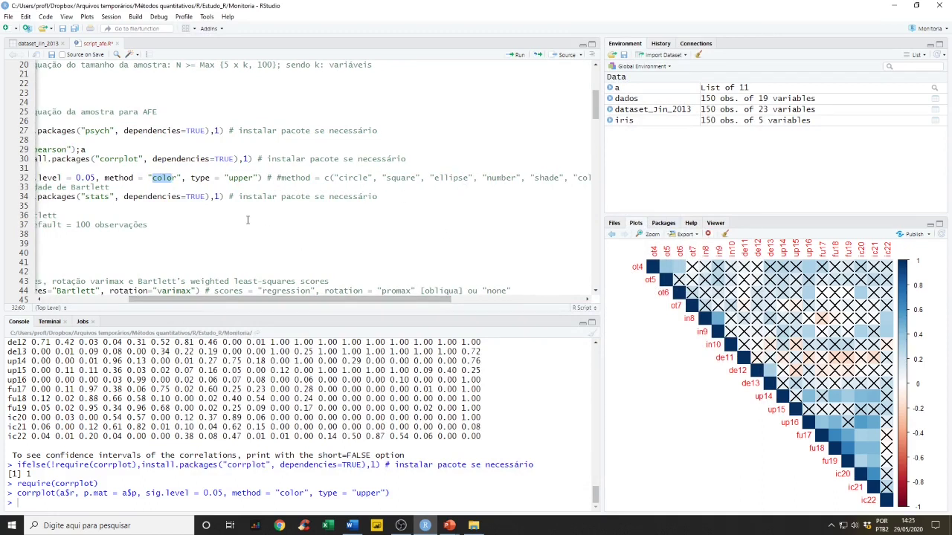
pyautogui.press('BackSpace')
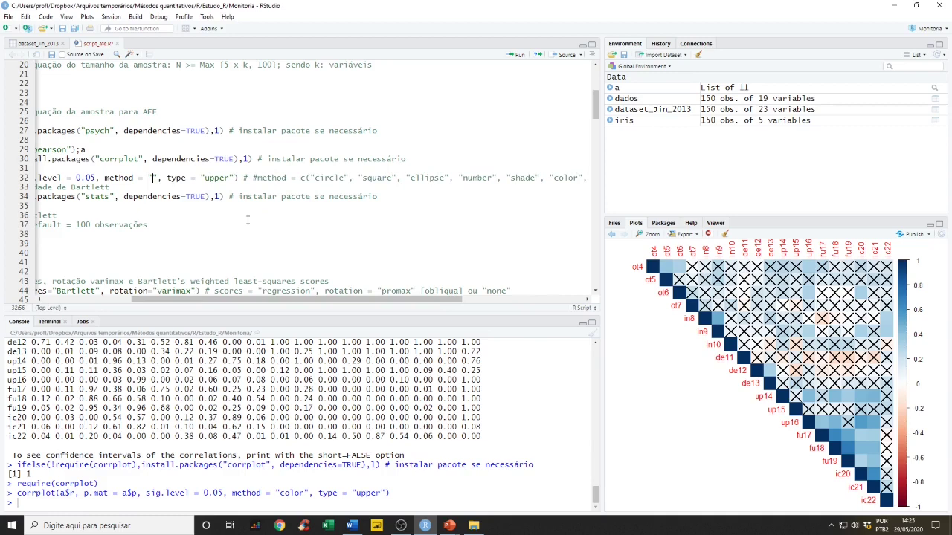
pyautogui.write('number')
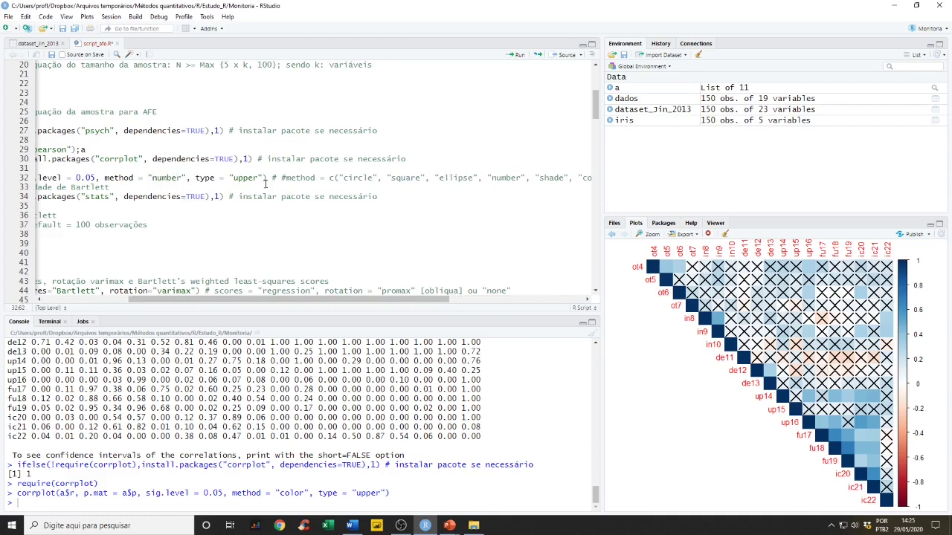
pyautogui.hotkey('ctrl', 'Return')
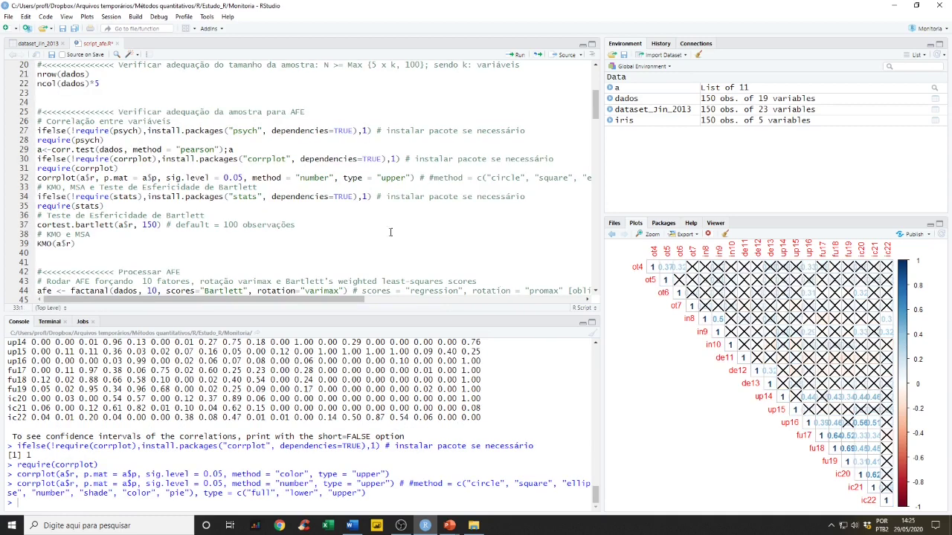
pyautogui.click(649, 234)
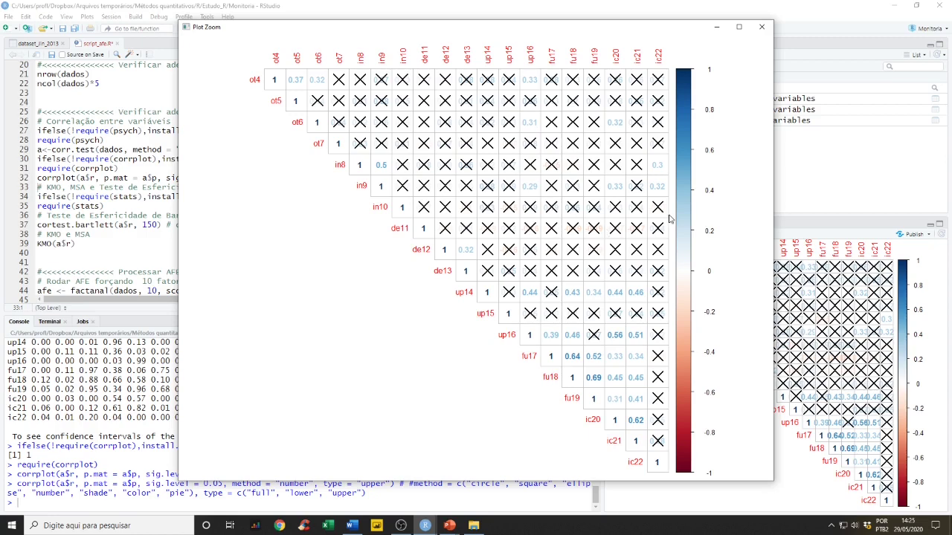
pyautogui.click(760, 27)
# Load the stats package and run cortest.bartlett(a$r, 150) for Bartlett's sphericity test, checking its p-value.
pyautogui.click(130, 196)
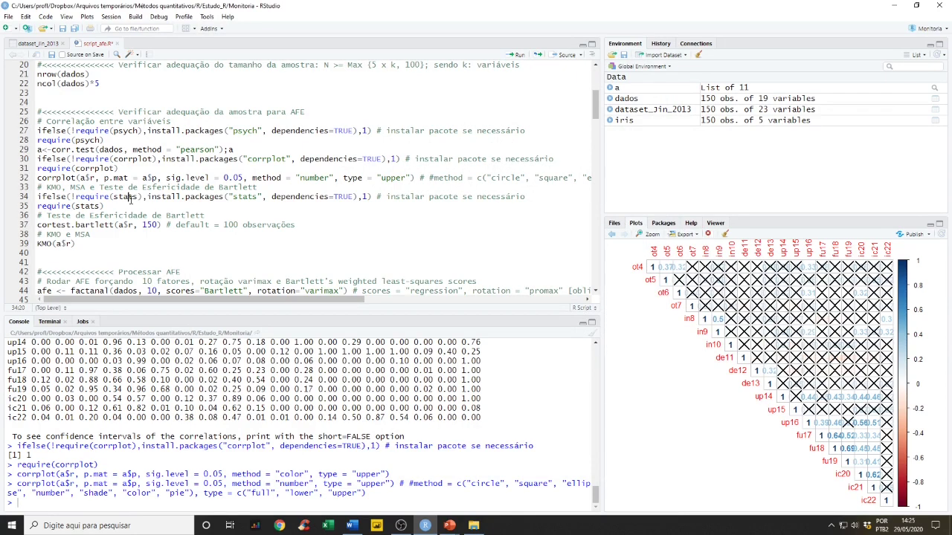
pyautogui.scroll(-1, 130, 199)
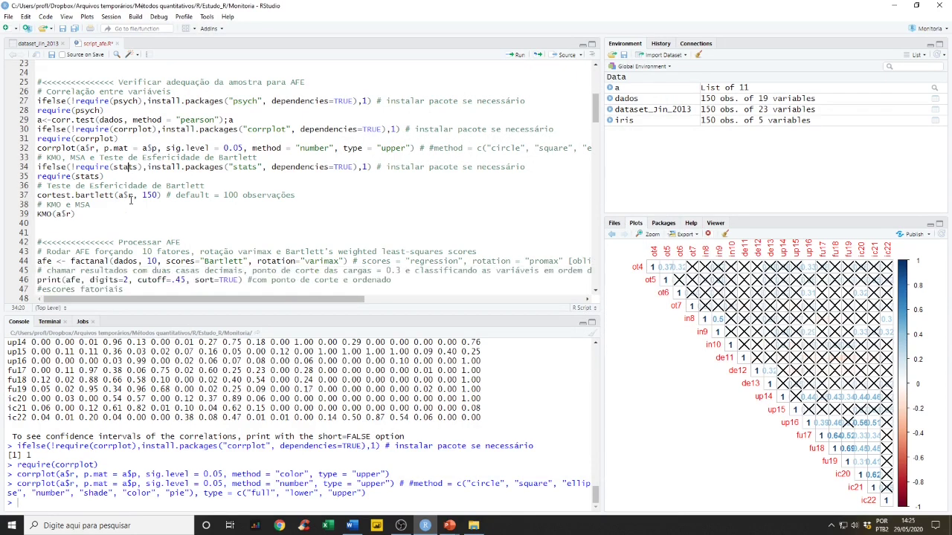
pyautogui.moveTo(109, 180); pyautogui.dragTo(24, 167)
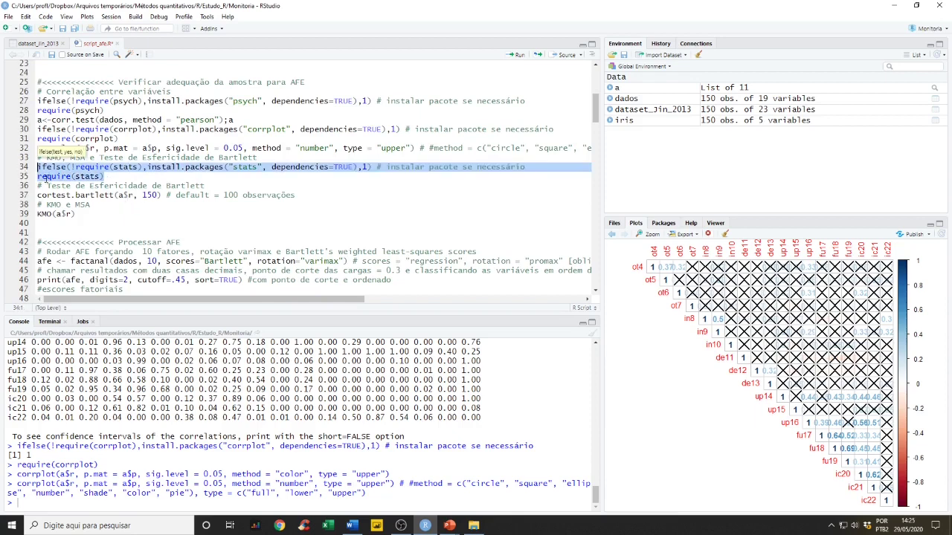
pyautogui.moveTo(298, 195); pyautogui.dragTo(34, 172)
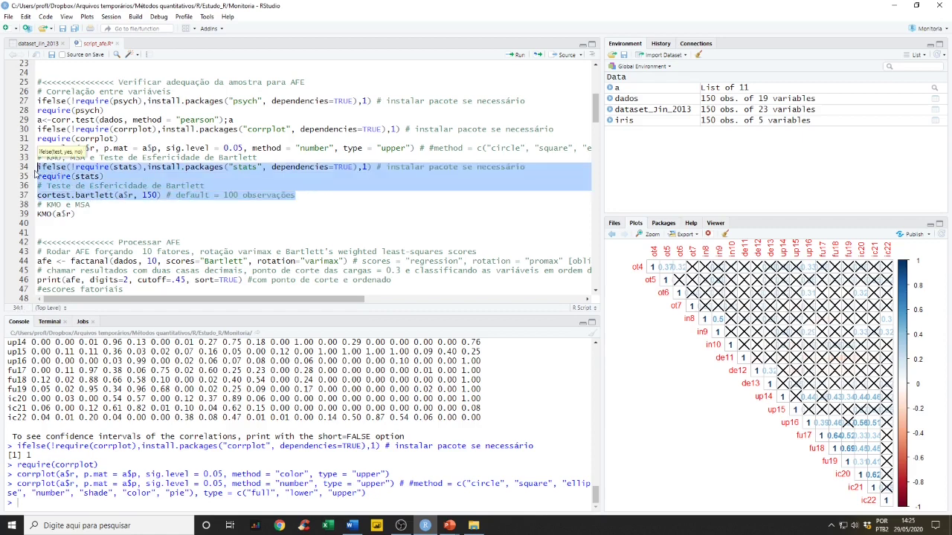
pyautogui.hotkey('ctrl', 'Return')
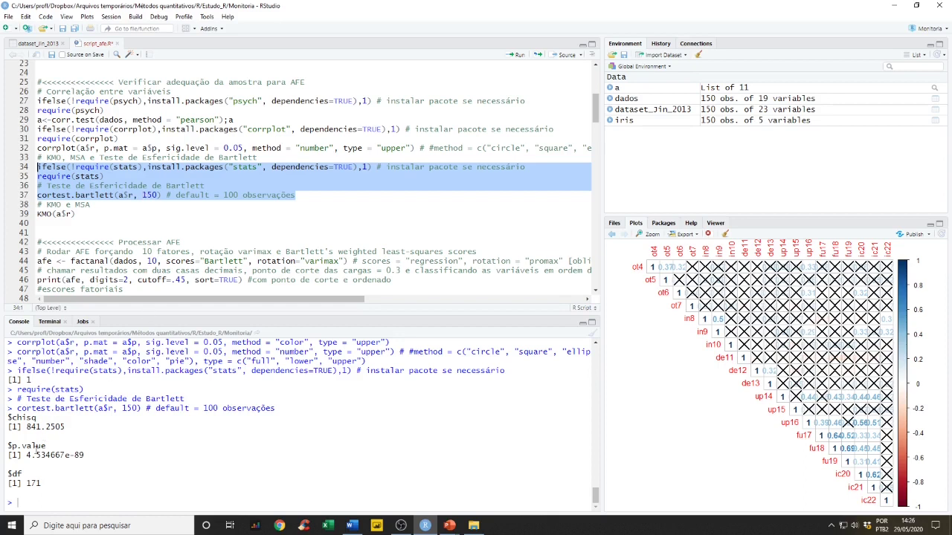
pyautogui.moveTo(26, 455); pyautogui.dragTo(84, 456)
# Run KMO(a$r) and check the overall MSA and the MSA of each item, including de12.
pyautogui.click(124, 204)
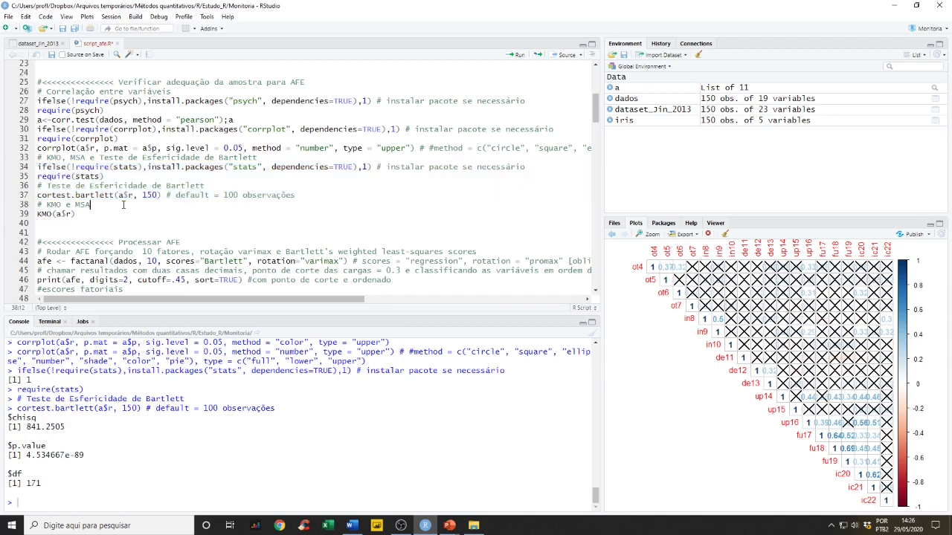
pyautogui.click(80, 215)
pyautogui.hotkey('ctrl', 'Return')
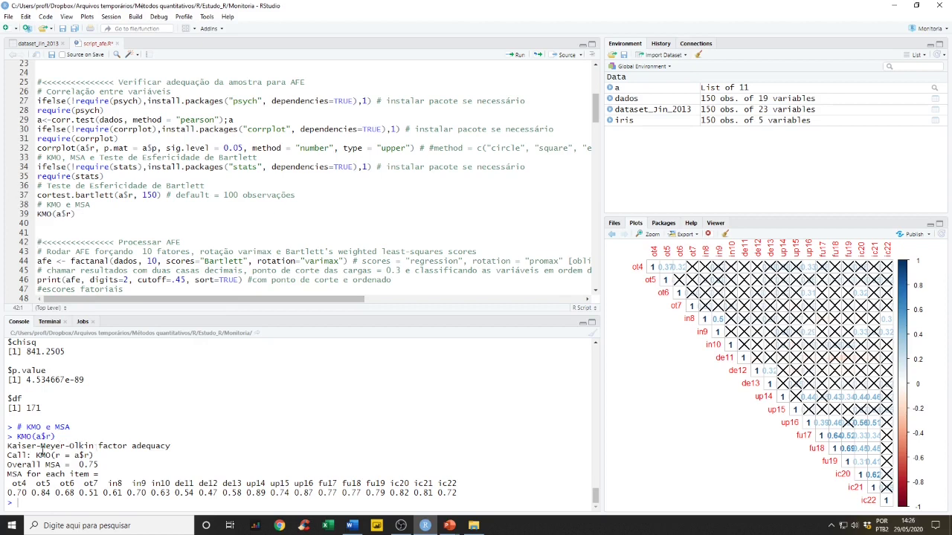
pyautogui.moveTo(9, 465); pyautogui.dragTo(106, 467)
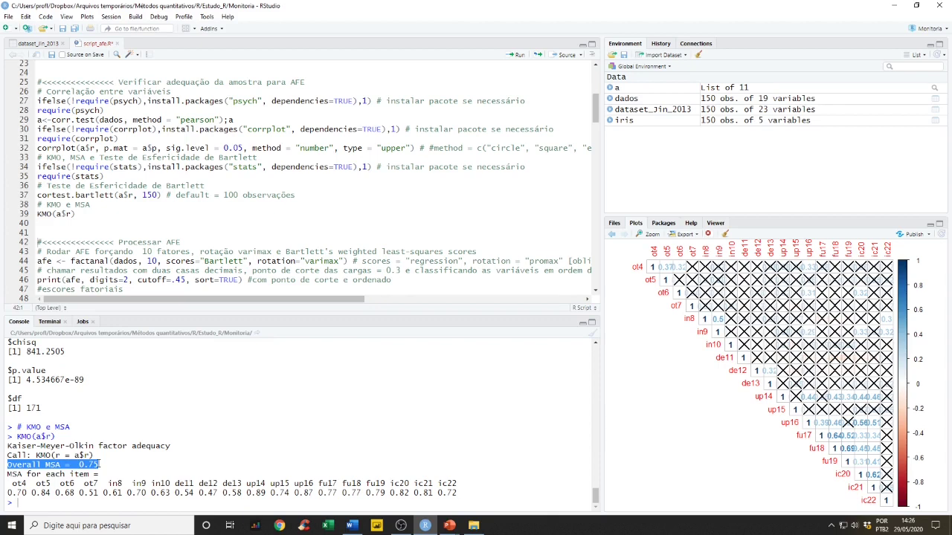
pyautogui.moveTo(107, 468); pyautogui.dragTo(27, 474)
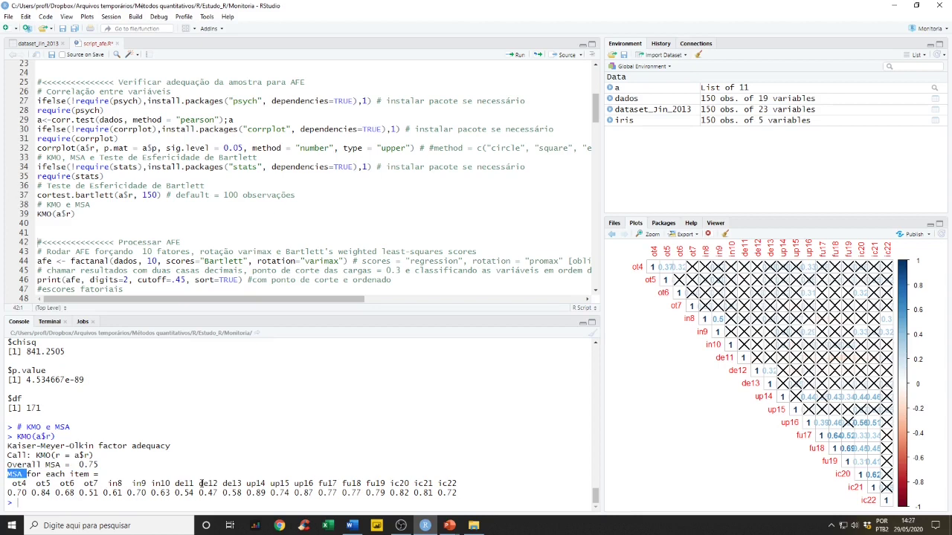
pyautogui.moveTo(198, 483); pyautogui.dragTo(221, 486)
# Run the 10-factor factanal with Bartlett scores and varimax rotation, printing sorted results with 2 digits and a .45 cutoff.
pyautogui.click(100, 215)
pyautogui.scroll(-2, 171, 231)
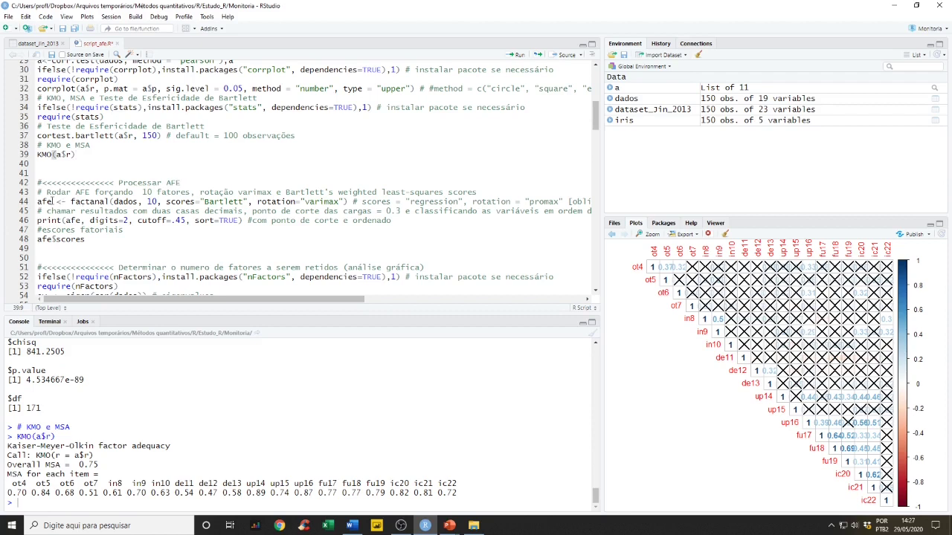
pyautogui.moveTo(39, 195); pyautogui.dragTo(437, 221)
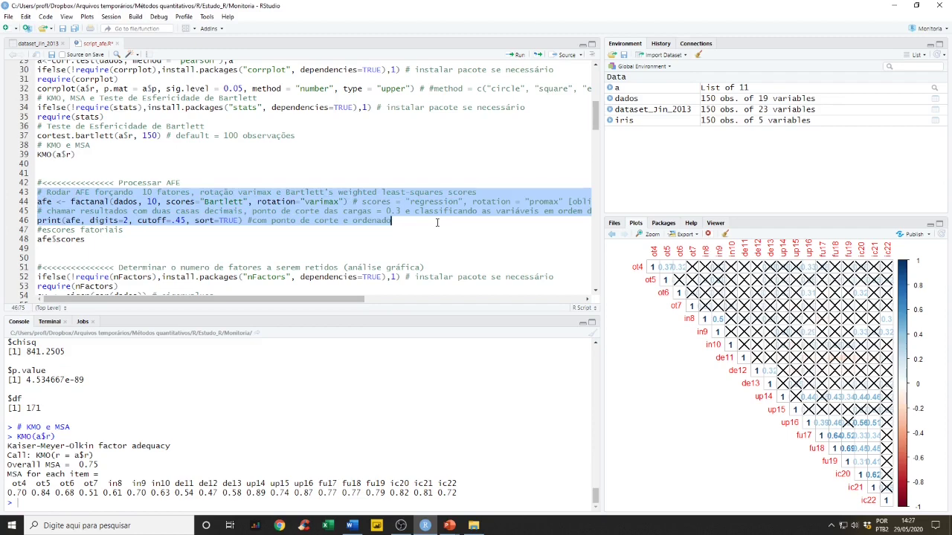
pyautogui.hotkey('ctrl', 'Return')
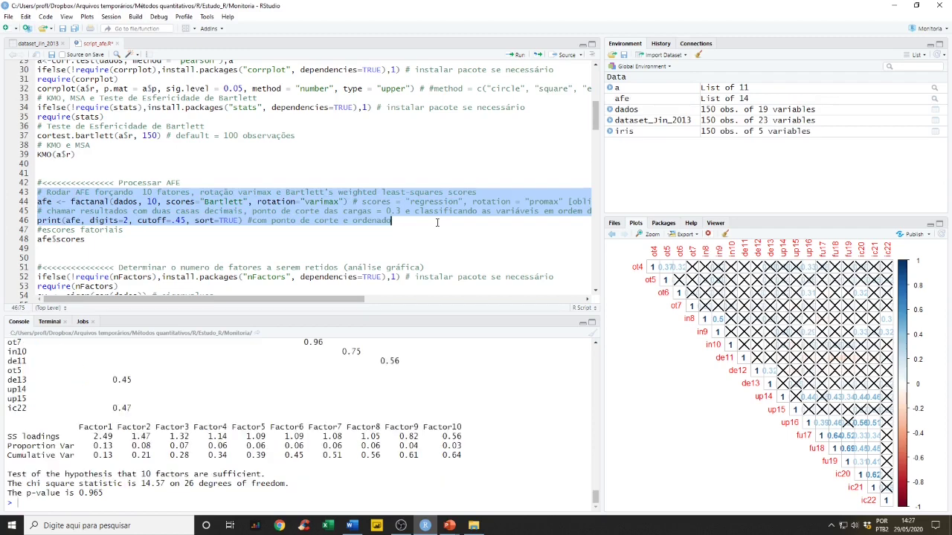
# Enlarge the console output and examine the factor analysis call, the variables' uniquenesses, and the factor loadings.
pyautogui.click(592, 322)
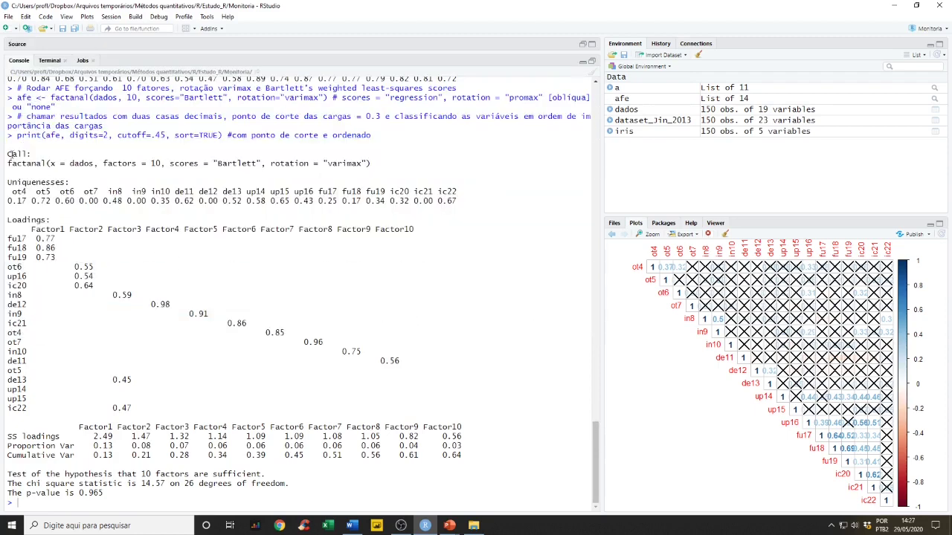
pyautogui.moveTo(10, 154); pyautogui.dragTo(360, 165)
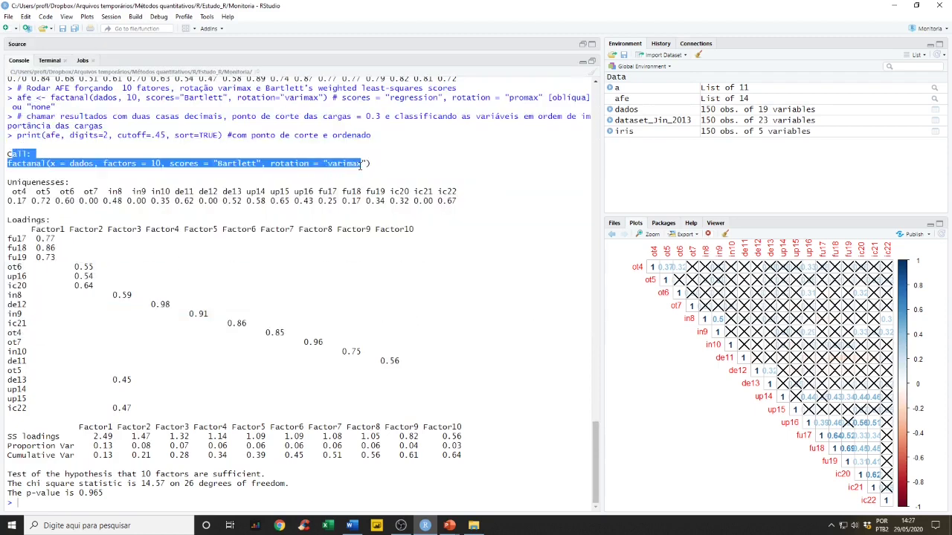
pyautogui.click(155, 173)
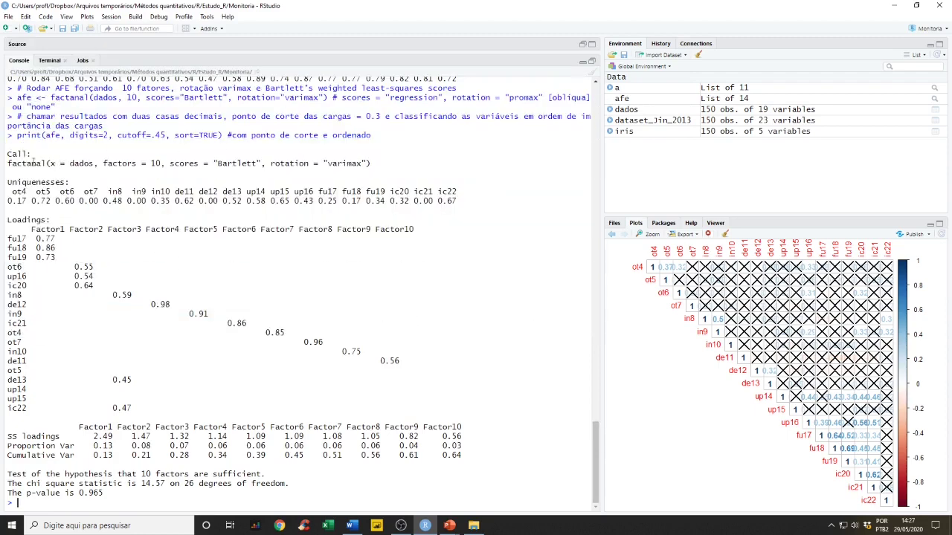
pyautogui.doubleClick(154, 164)
pyautogui.moveTo(327, 162); pyautogui.dragTo(364, 163)
pyautogui.moveTo(7, 183); pyautogui.dragTo(67, 184)
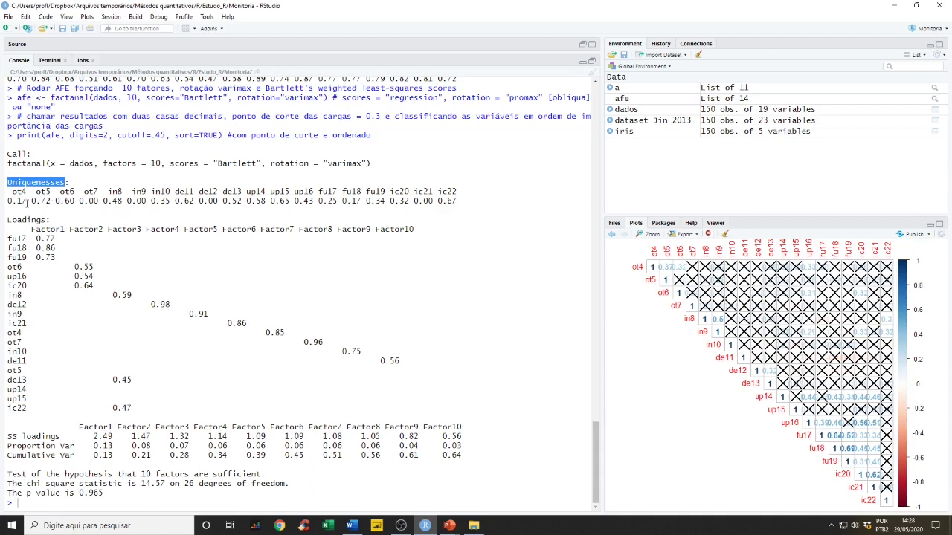
pyautogui.moveTo(32, 202); pyautogui.dragTo(48, 199)
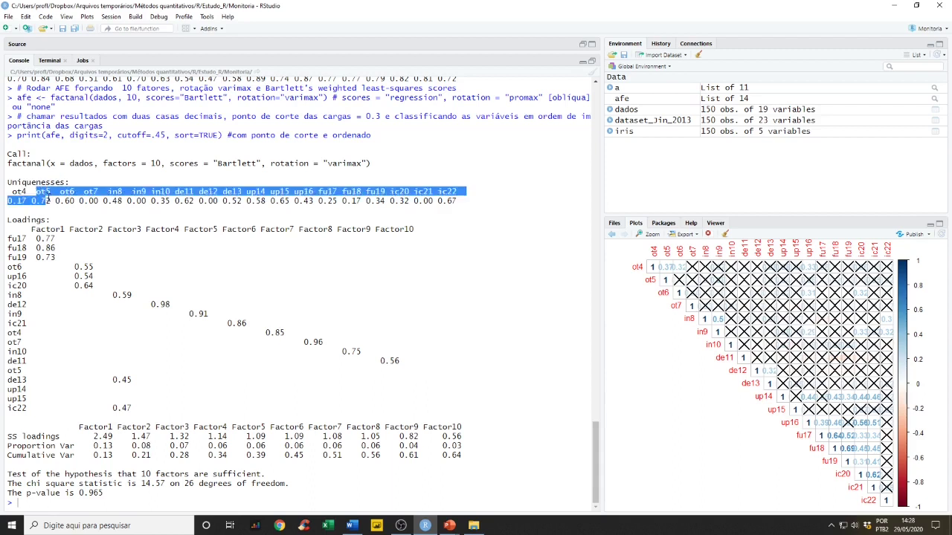
pyautogui.click(50, 201)
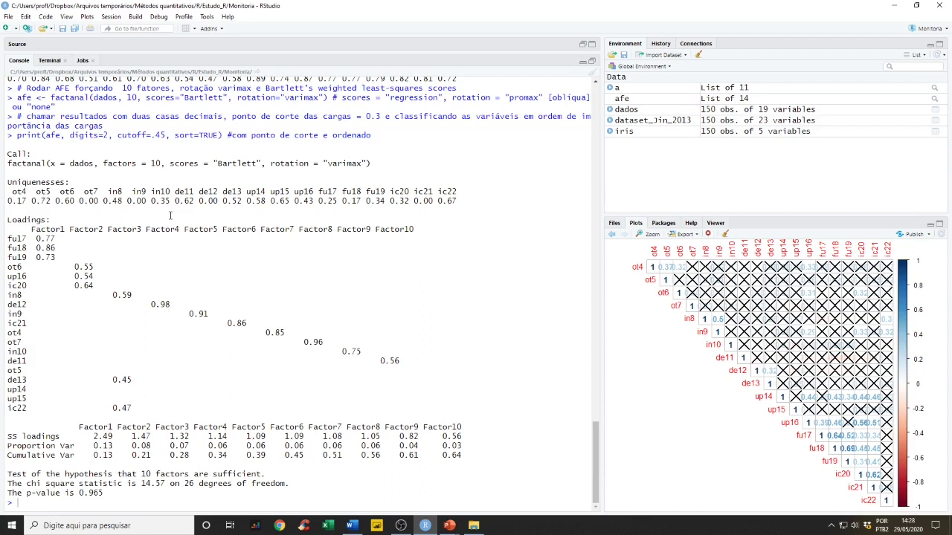
pyautogui.moveTo(176, 192); pyautogui.dragTo(194, 192)
pyautogui.moveTo(9, 218); pyautogui.dragTo(49, 220)
pyautogui.moveTo(9, 332); pyautogui.dragTo(407, 329)
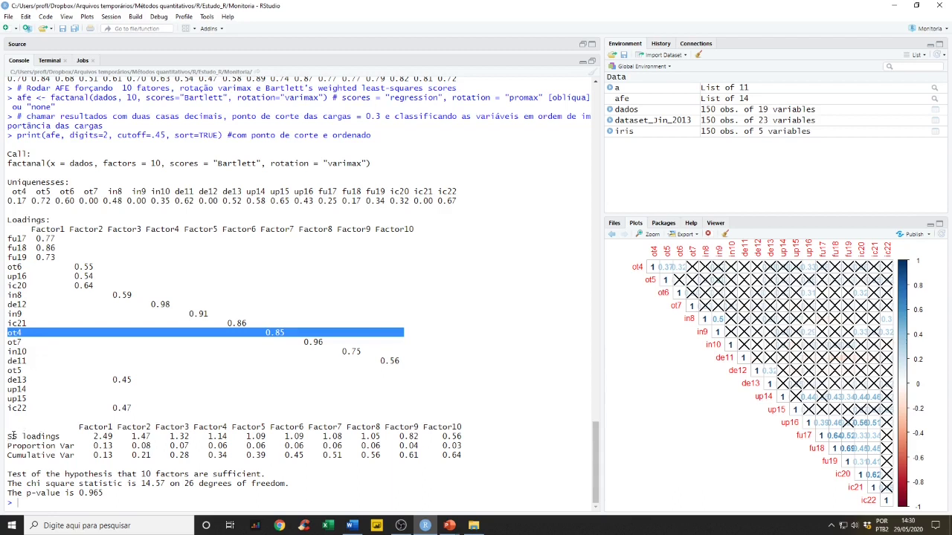
# Examine the SS loadings, proportion and cumulative variance, and the p-value of the test that 10 factors are sufficient.
pyautogui.moveTo(7, 437); pyautogui.dragTo(151, 438)
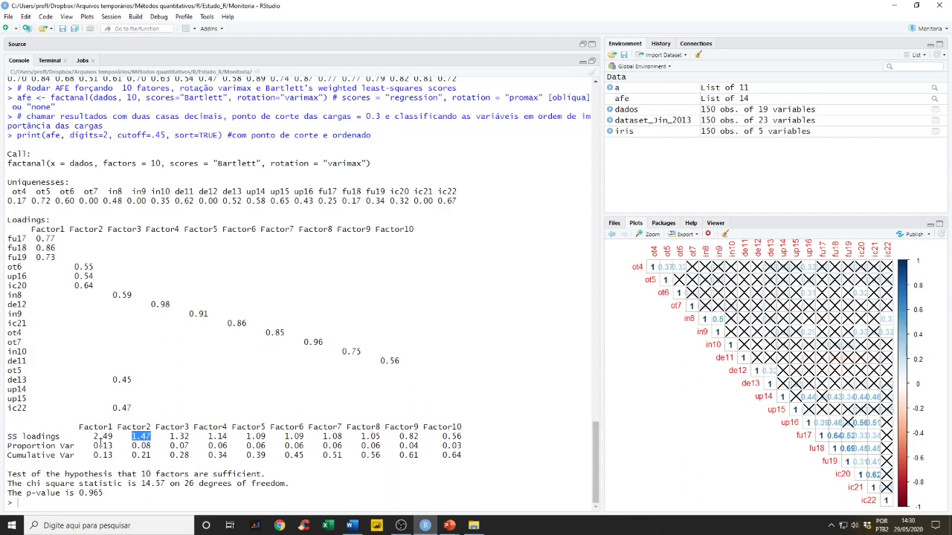
pyautogui.moveTo(90, 445); pyautogui.dragTo(113, 445)
pyautogui.moveTo(444, 454); pyautogui.dragTo(463, 455)
pyautogui.click(452, 456)
pyautogui.moveTo(462, 457); pyautogui.dragTo(444, 458)
pyautogui.moveTo(9, 474); pyautogui.dragTo(151, 485)
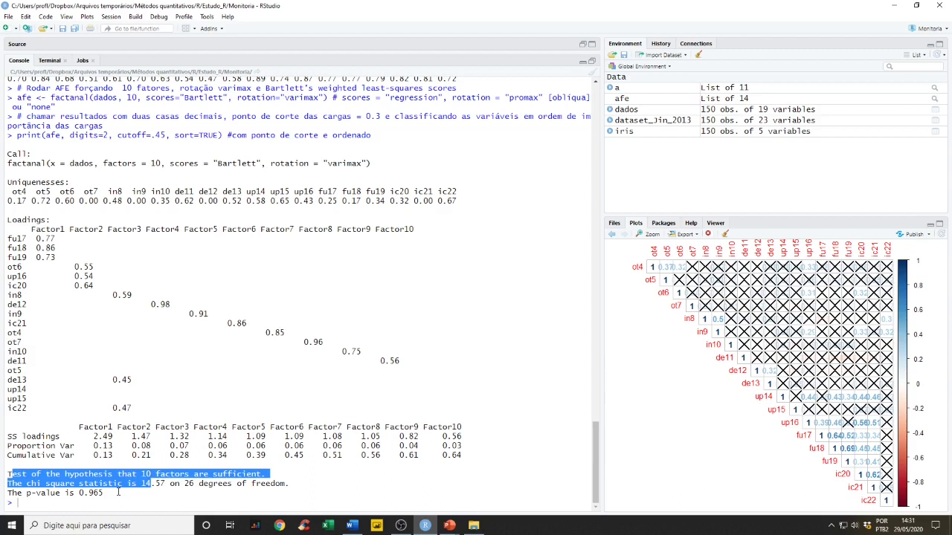
pyautogui.click(118, 493)
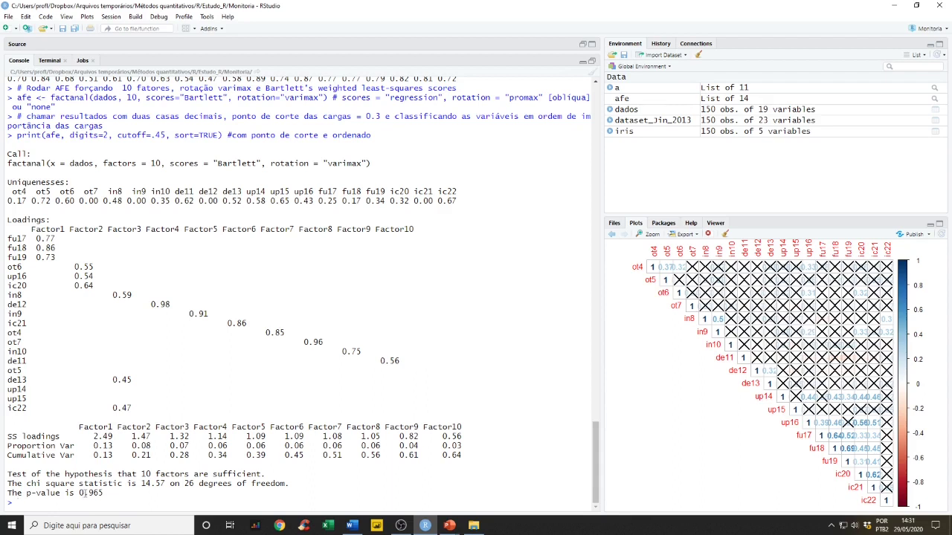
pyautogui.moveTo(78, 493); pyautogui.dragTo(104, 494)
# Restore the script view, run the nFactors block through plotnScree(nS), and inspect the scree plot in an enlarged window.
pyautogui.click(592, 61)
pyautogui.click(130, 243)
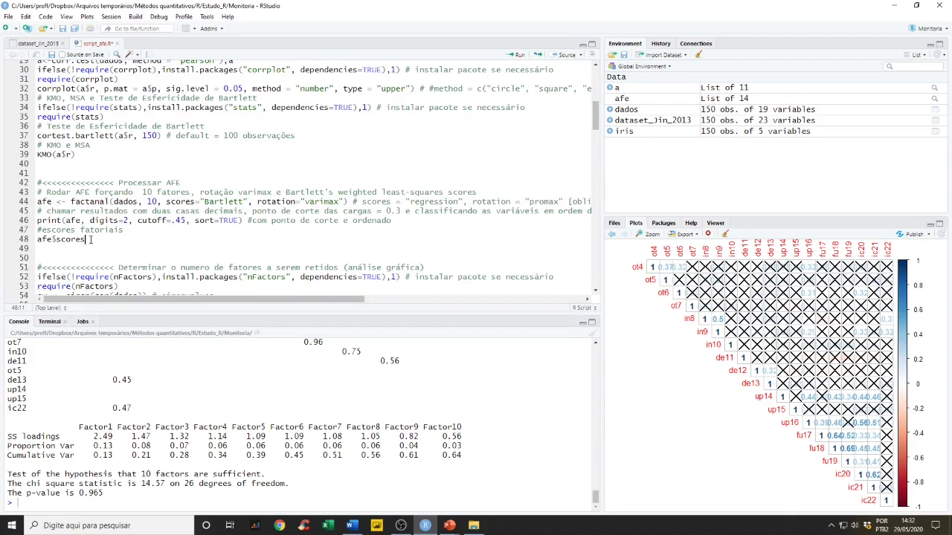
pyautogui.scroll(-3, 91, 238)
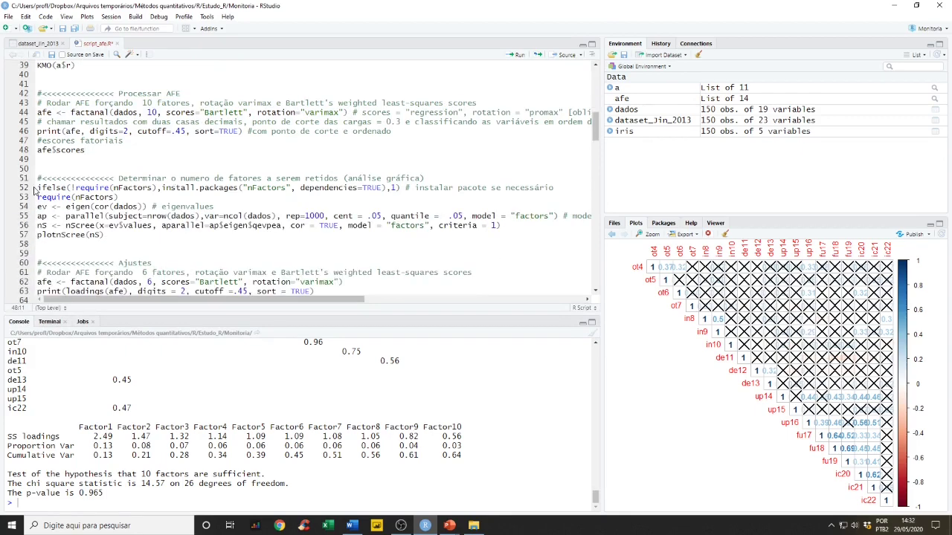
pyautogui.moveTo(37, 187); pyautogui.dragTo(113, 234)
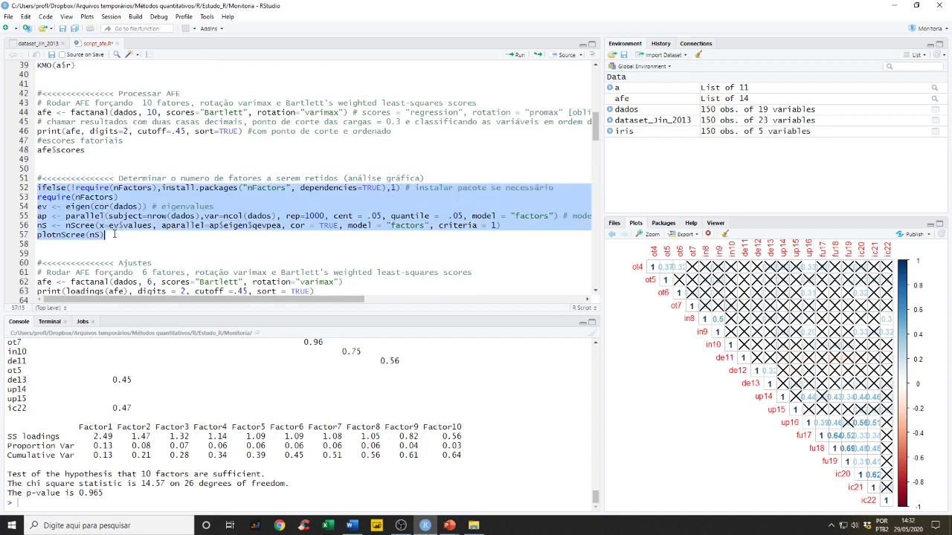
pyautogui.hotkey('ctrl', 'Return')
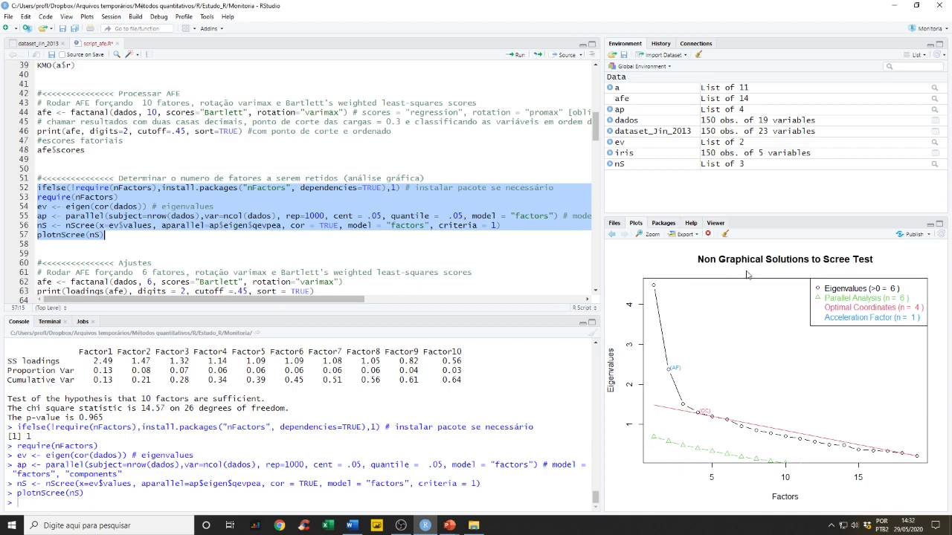
pyautogui.click(652, 235)
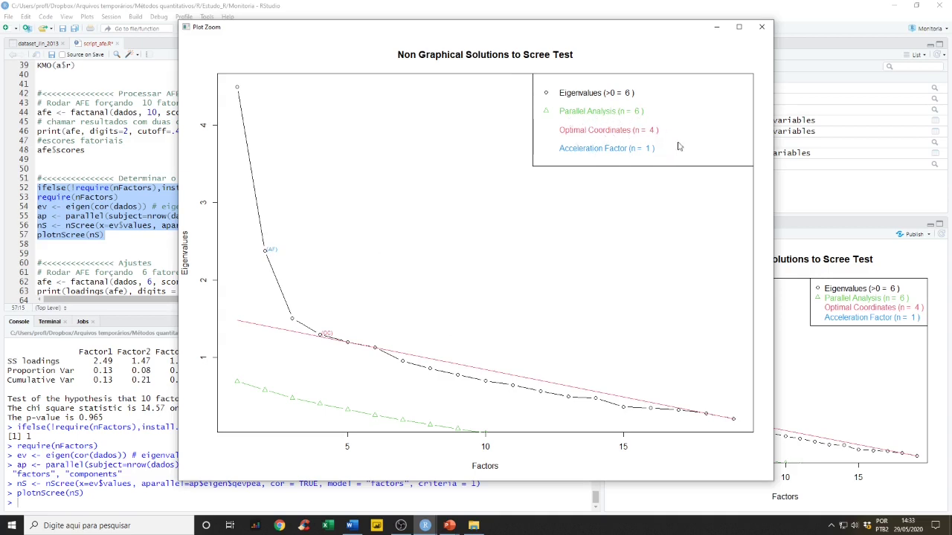
pyautogui.click(764, 29)
pyautogui.click(188, 236)
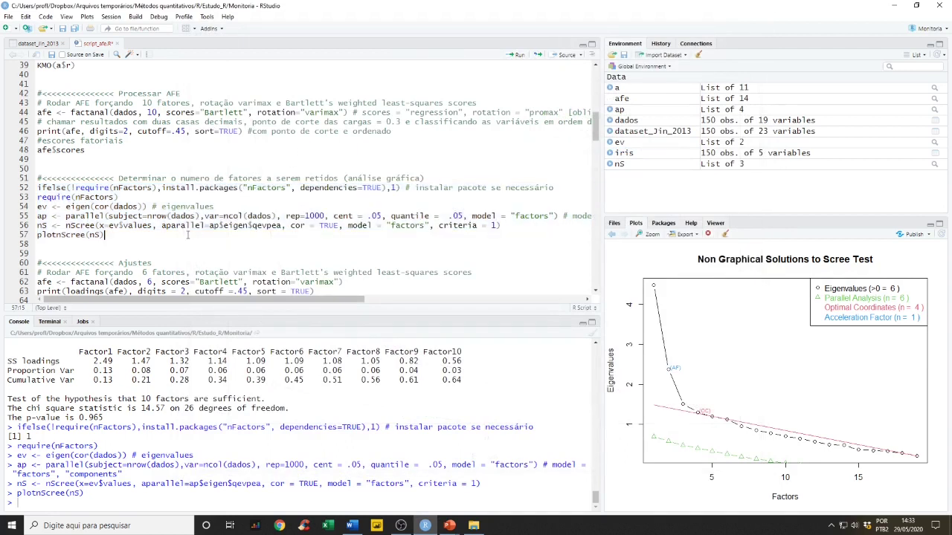
# Run the 6-factor factanal with Bartlett scores and varimax rotation, printing sorted loadings with 2 digits and a .45 cutoff.
pyautogui.scroll(-1, 188, 236)
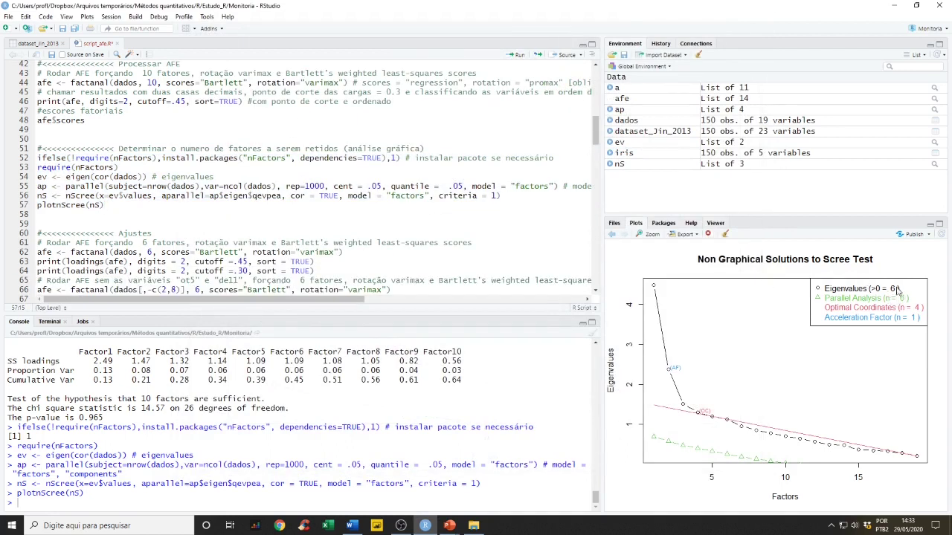
pyautogui.scroll(-1, 89, 222)
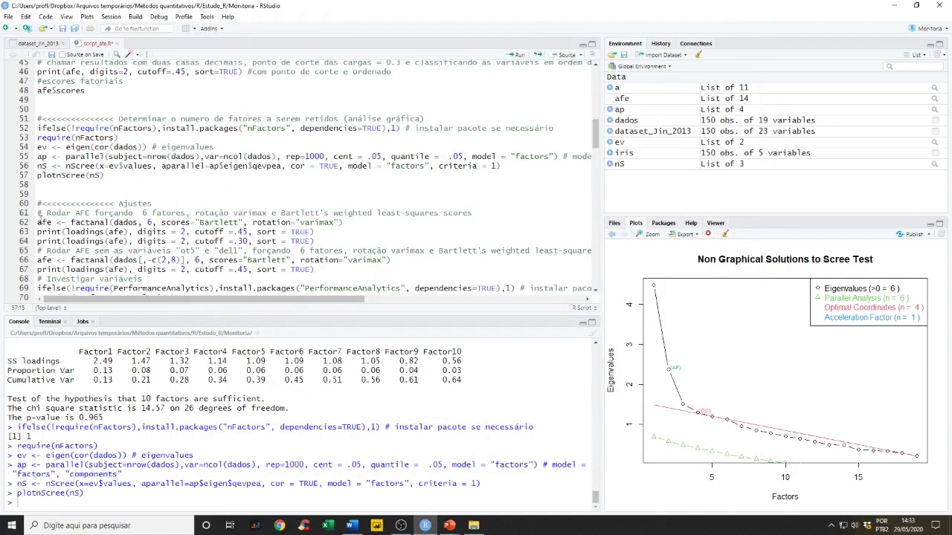
pyautogui.moveTo(37, 222); pyautogui.dragTo(328, 232)
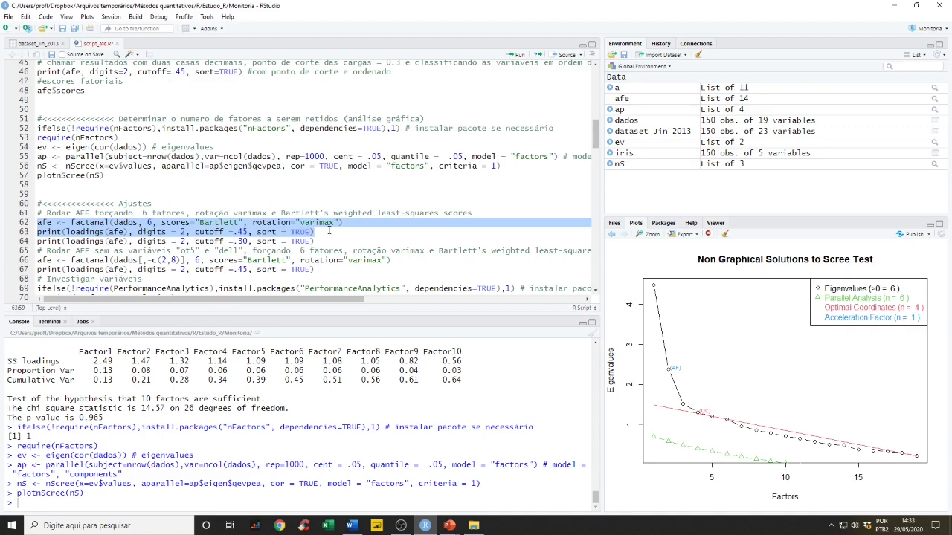
pyautogui.hotkey('ctrl', 'Return')
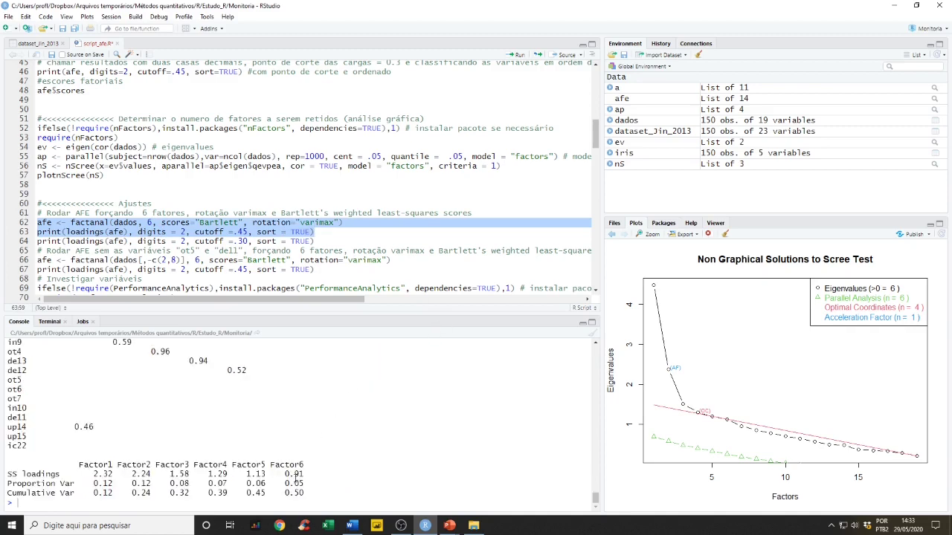
# Compare the cumulative variance of the 6-factor solution with that of the 10-factor solution in the console output.
pyautogui.moveTo(287, 493); pyautogui.dragTo(304, 492)
pyautogui.scroll(10, 337, 470)
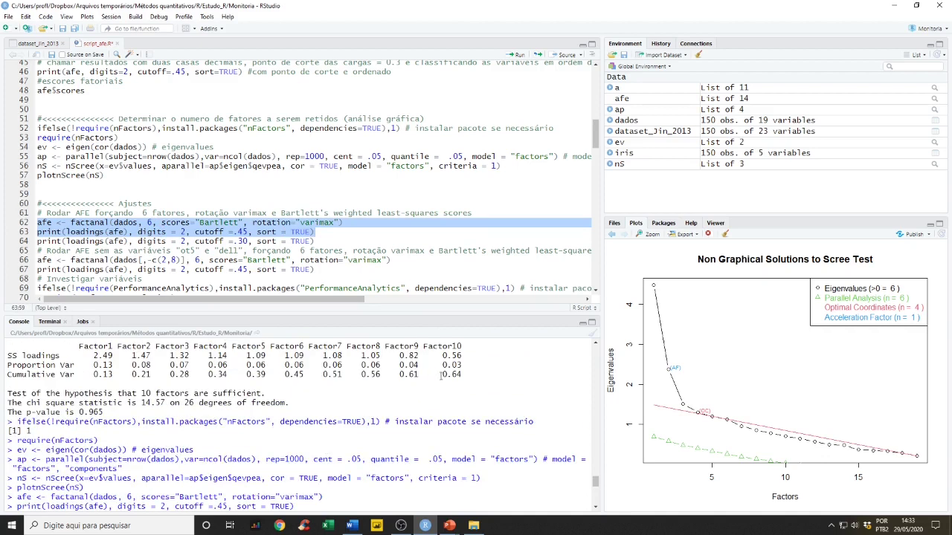
pyautogui.moveTo(438, 374); pyautogui.dragTo(464, 374)
pyautogui.scroll(-5, 297, 445)
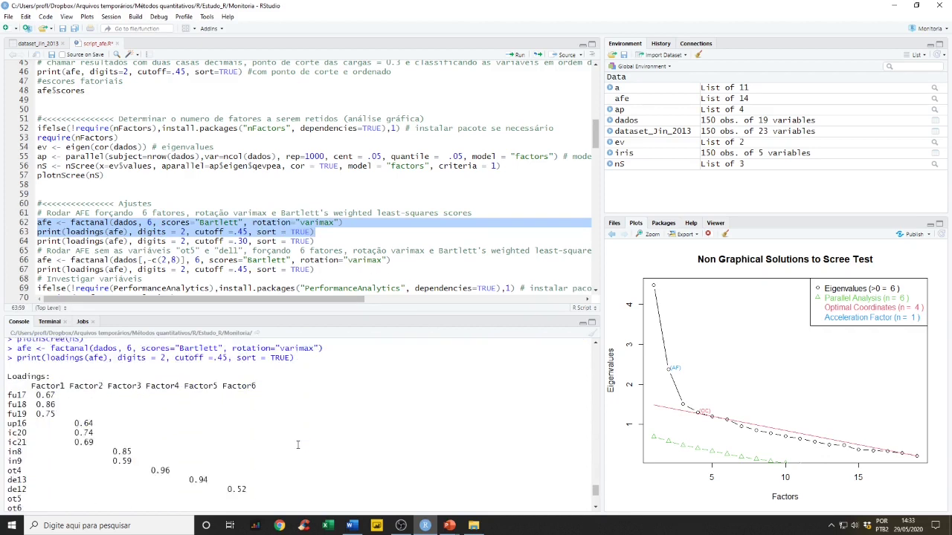
pyautogui.scroll(-5, 297, 445)
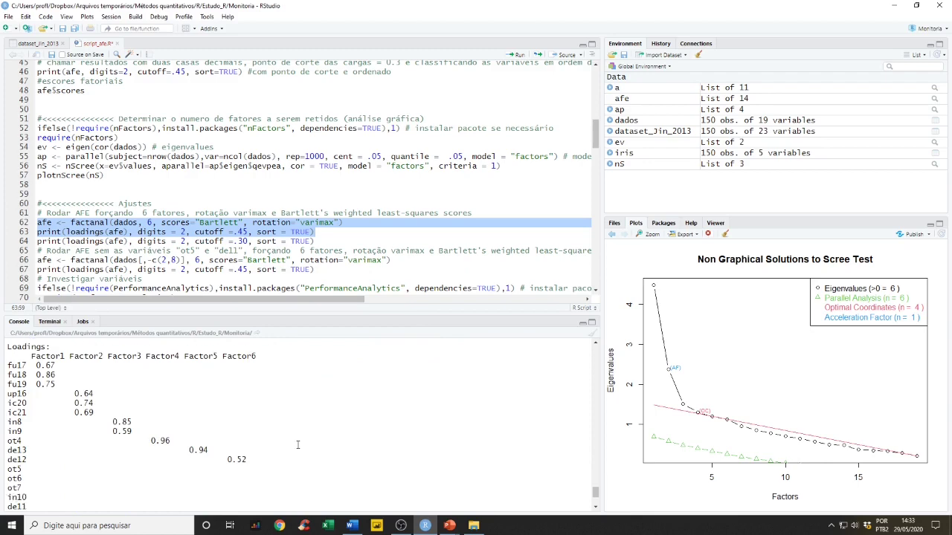
# Enlarge the console to examine the full 6-factor loadings table at the .45 cutoff, and restore the script view.
pyautogui.click(592, 323)
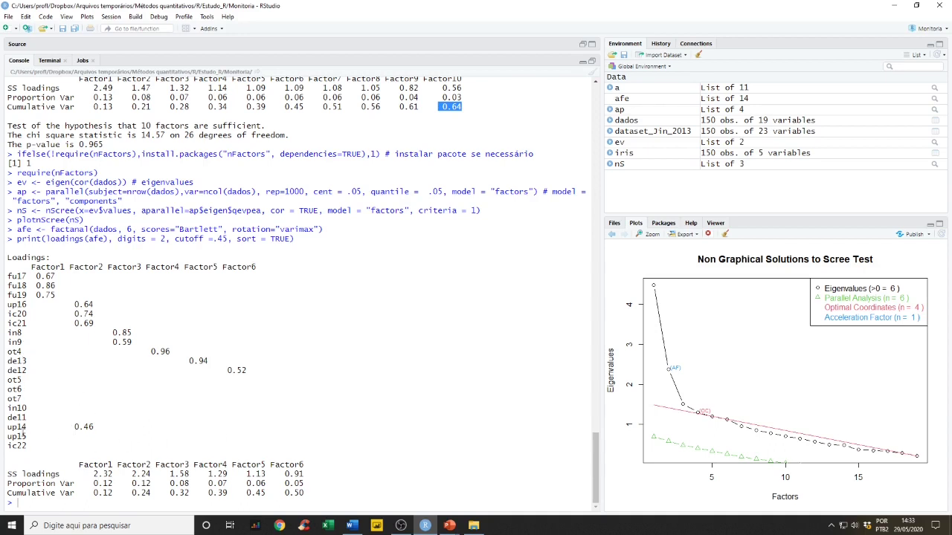
pyautogui.moveTo(9, 276); pyautogui.dragTo(253, 447)
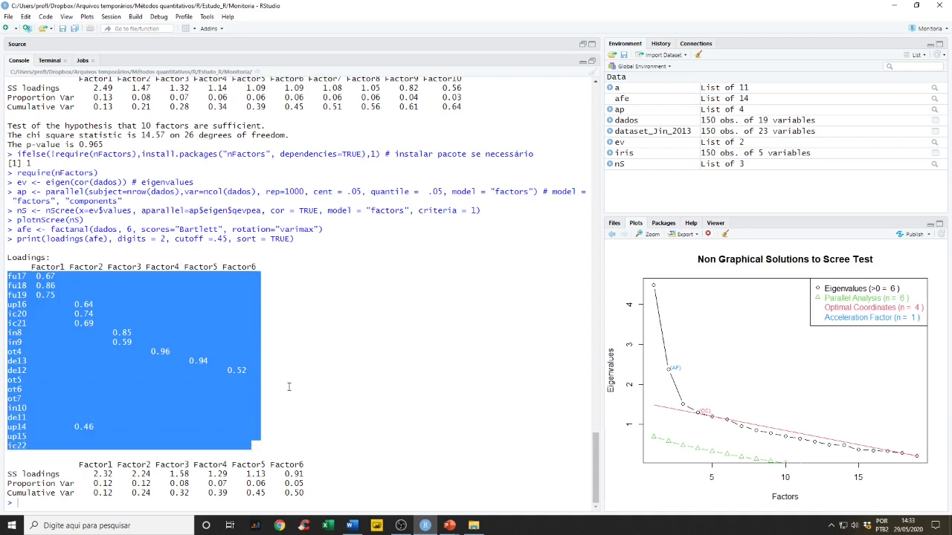
pyautogui.click(592, 61)
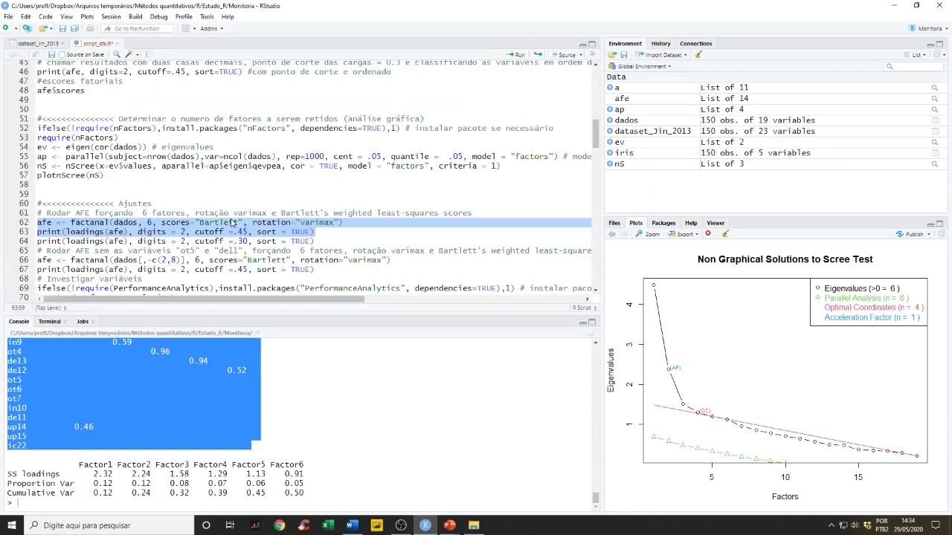
# Print the sorted 6-factor loadings again with 2 digits and a cutoff of .30.
pyautogui.click(238, 241)
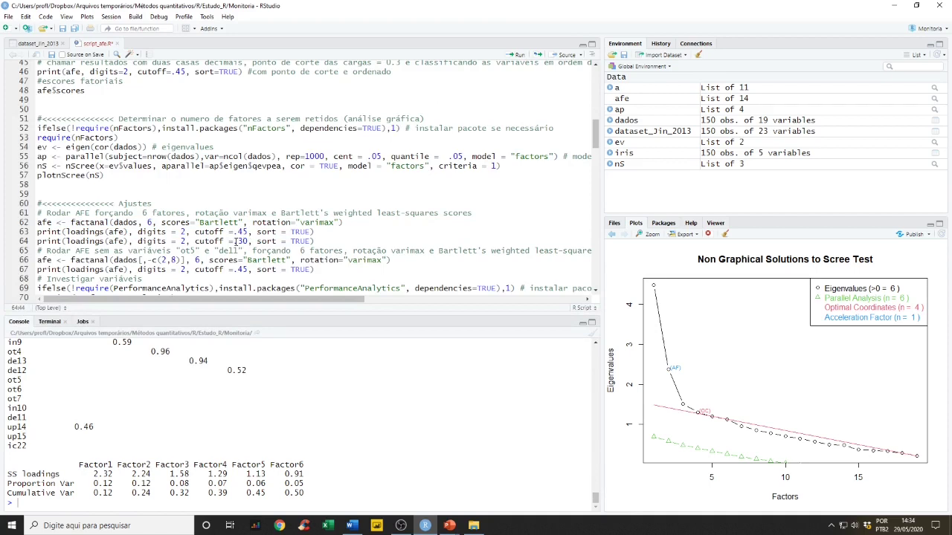
pyautogui.moveTo(232, 242); pyautogui.dragTo(250, 242)
pyautogui.moveTo(196, 232); pyautogui.dragTo(249, 242)
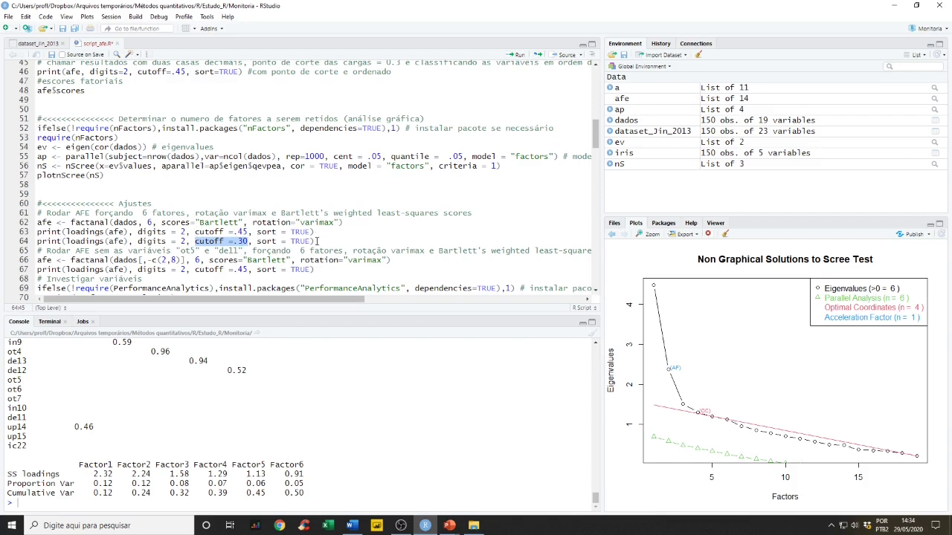
pyautogui.click(318, 241)
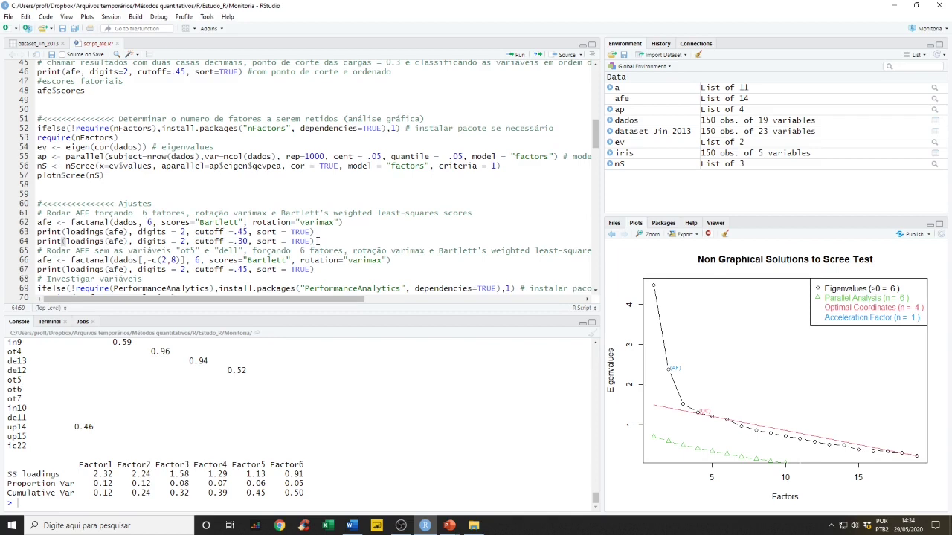
pyautogui.hotkey('ctrl', 'Return')
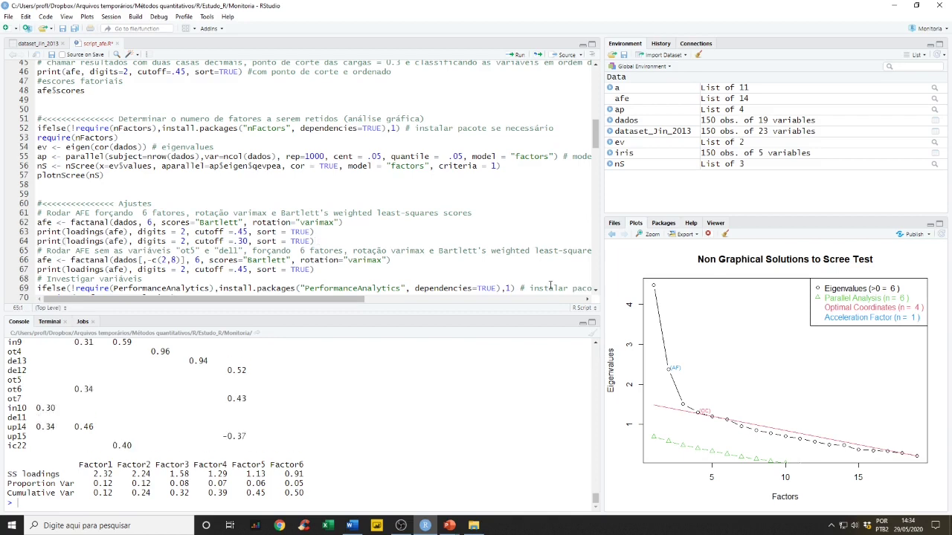
# Enlarge the console, examine the .30-cutoff loadings of variables ot5 through ic22, and restore the script view.
pyautogui.click(592, 322)
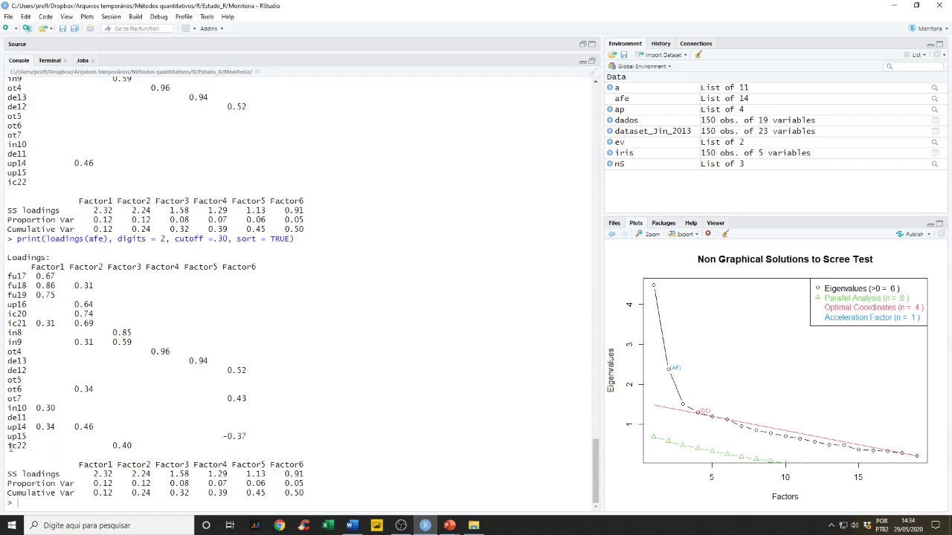
pyautogui.moveTo(7, 445); pyautogui.dragTo(6, 418)
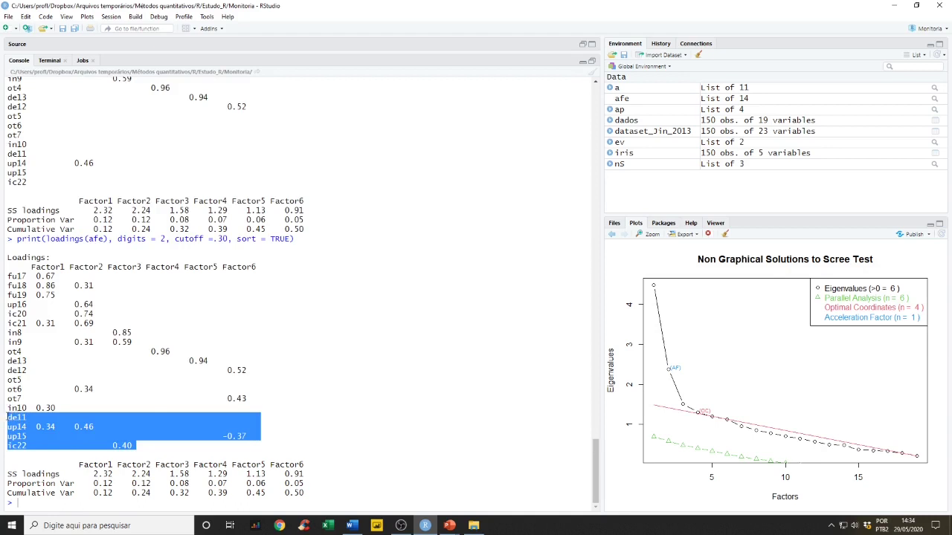
pyautogui.click(8, 418)
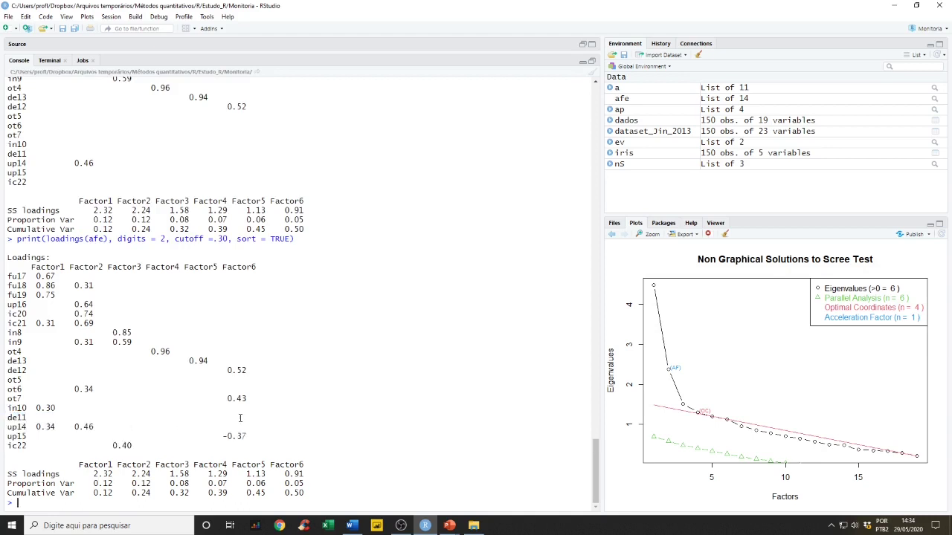
pyautogui.moveTo(240, 419); pyautogui.dragTo(10, 381)
pyautogui.click(26, 418)
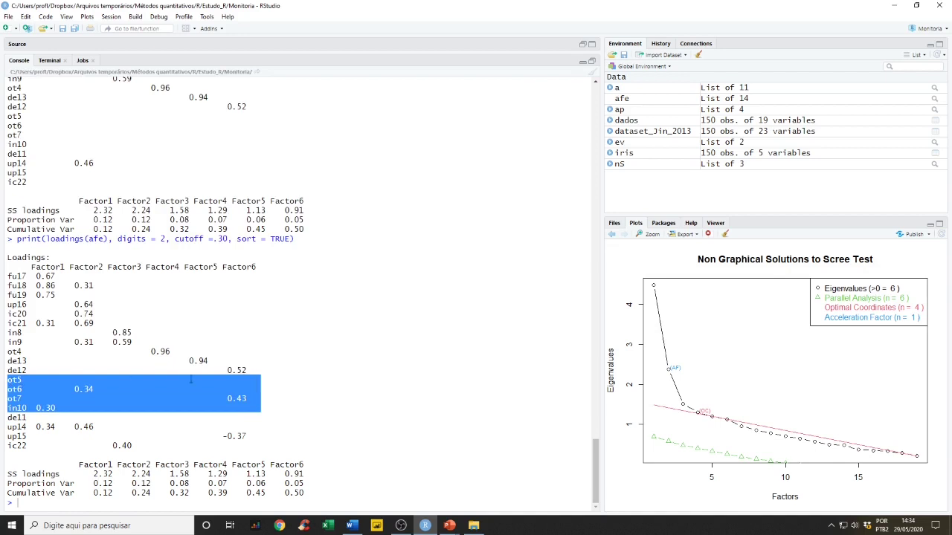
pyautogui.click(592, 62)
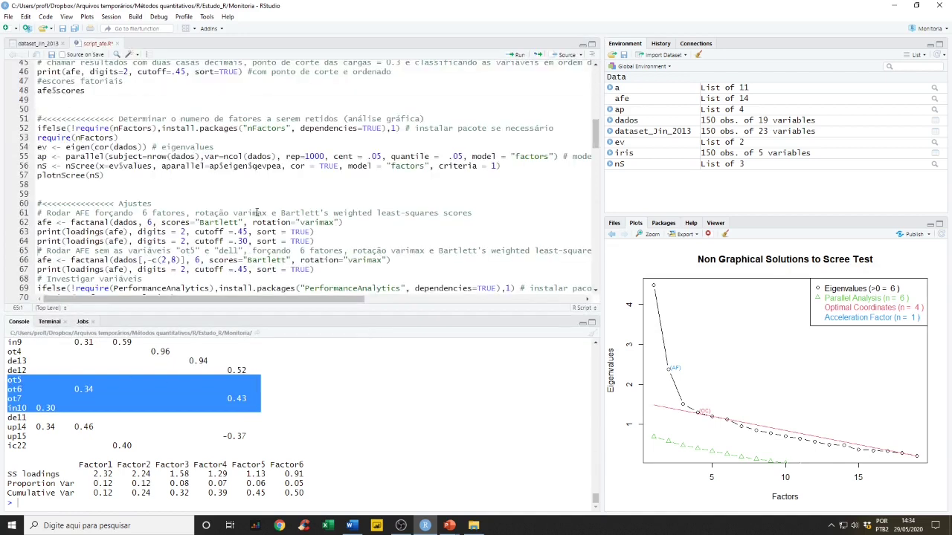
# Examine the adjusted 6-factor factanal call in the script, focusing on the -c(2,8) column exclusion.
pyautogui.click(253, 232)
pyautogui.scroll(-1, 253, 236)
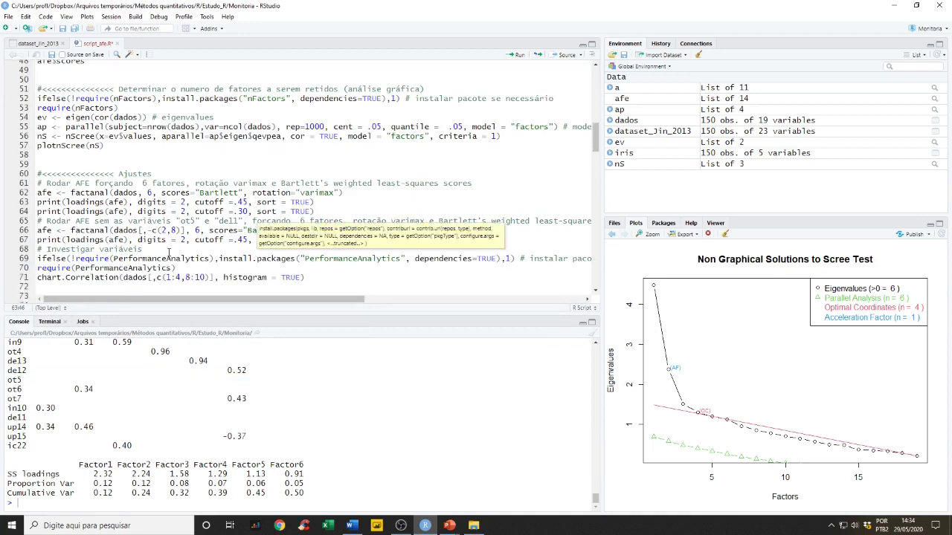
pyautogui.press('Down')
pyautogui.press('Down')
pyautogui.press('Down')
pyautogui.press('Down')
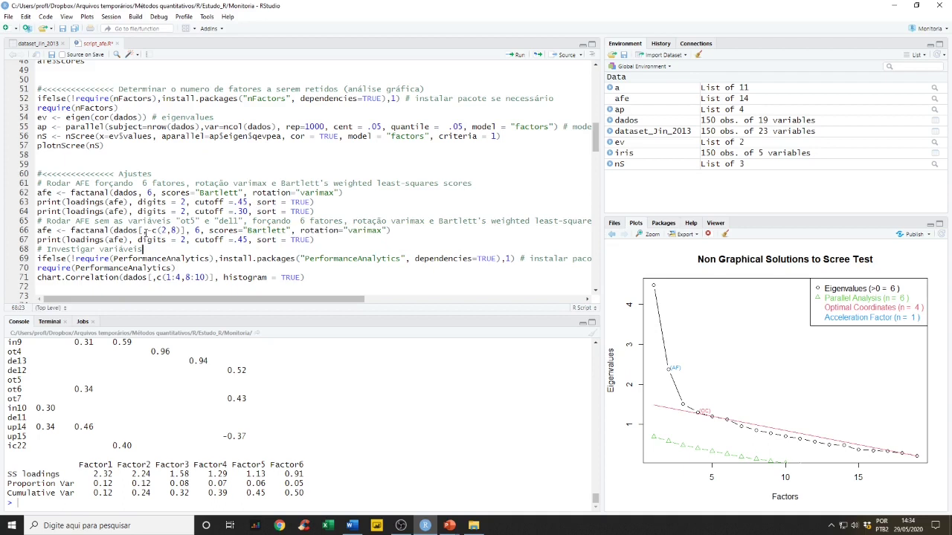
pyautogui.moveTo(146, 230); pyautogui.dragTo(179, 232)
pyautogui.click(162, 232)
# Open the dados data frame and check which variables occupy columns 2 and 8 against the factanal exclusion.
pyautogui.click(40, 44)
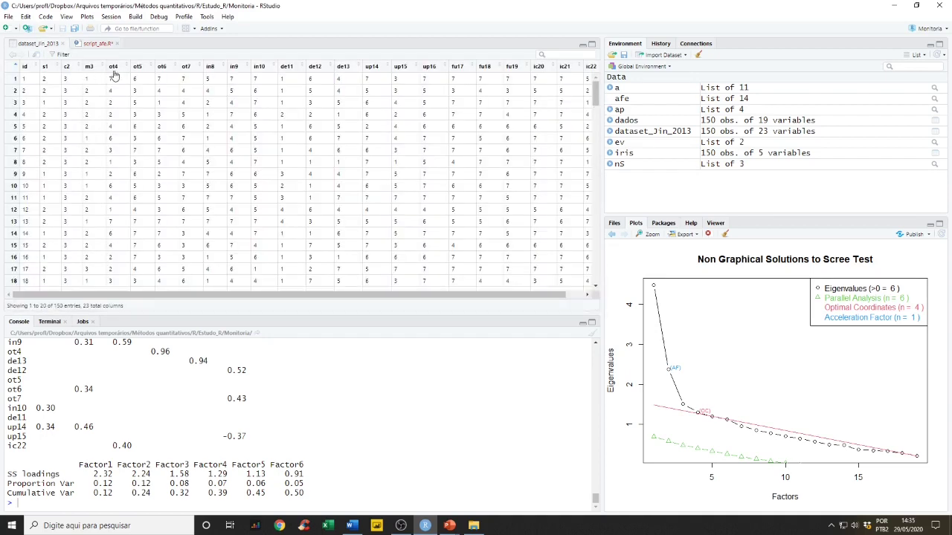
pyautogui.click(632, 121)
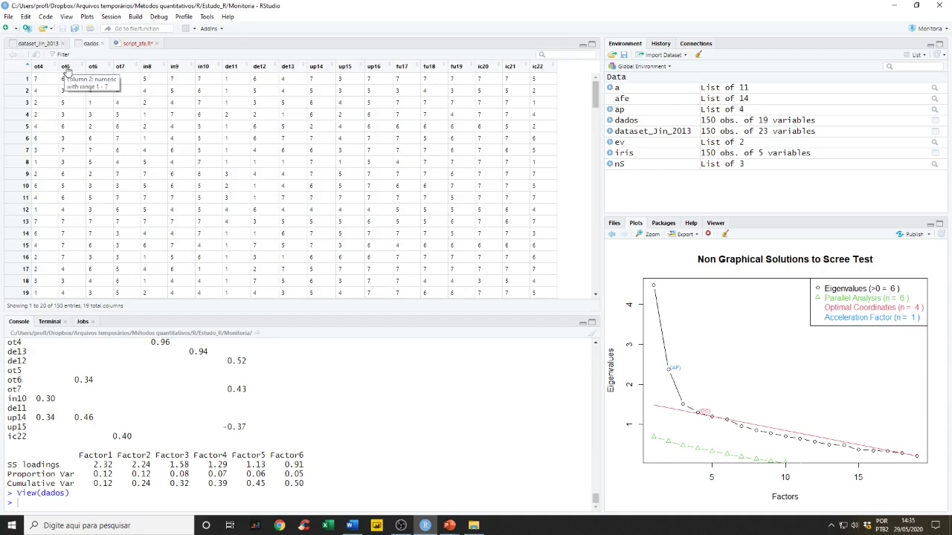
pyautogui.click(138, 44)
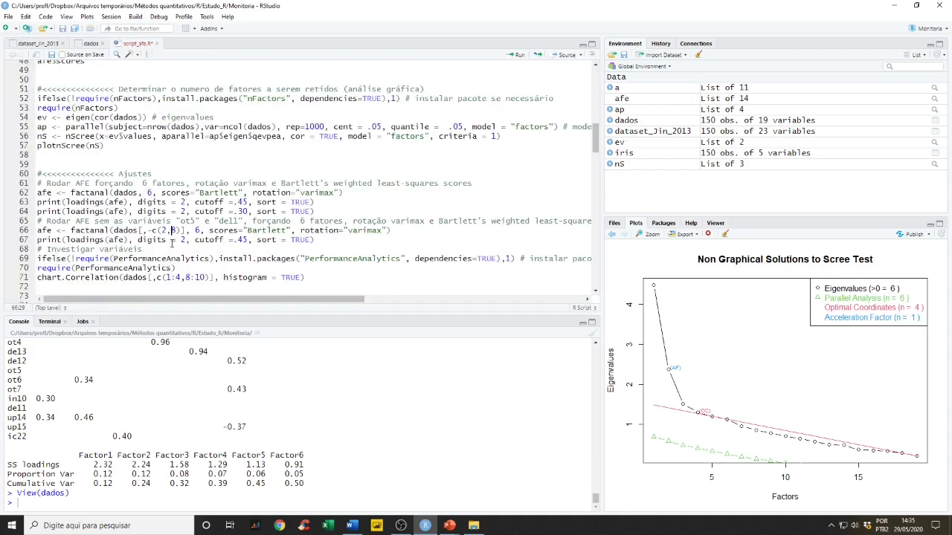
pyautogui.click(90, 44)
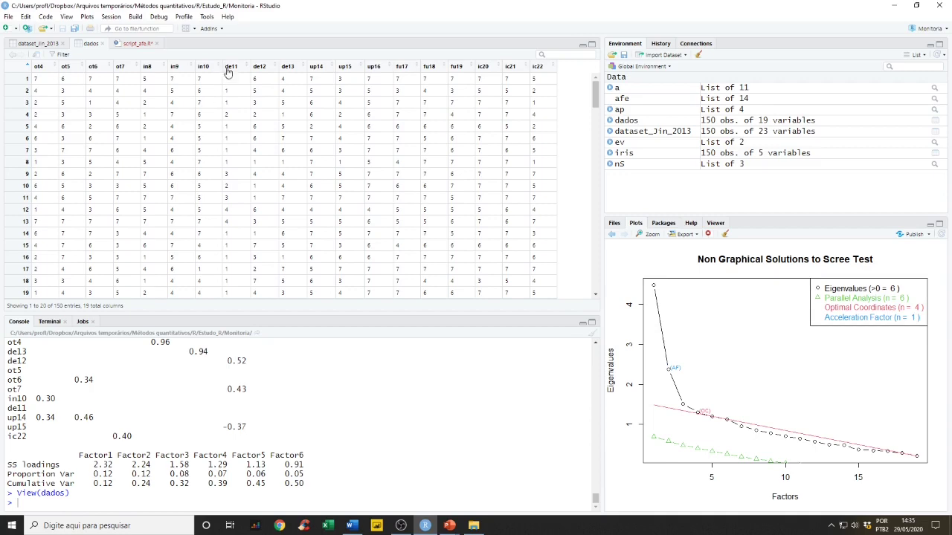
# Run the 6-factor factanal on dados[,-c(2,8)] with Bartlett scores and varimax rotation, printing sorted loadings at a .45 cutoff.
pyautogui.click(134, 44)
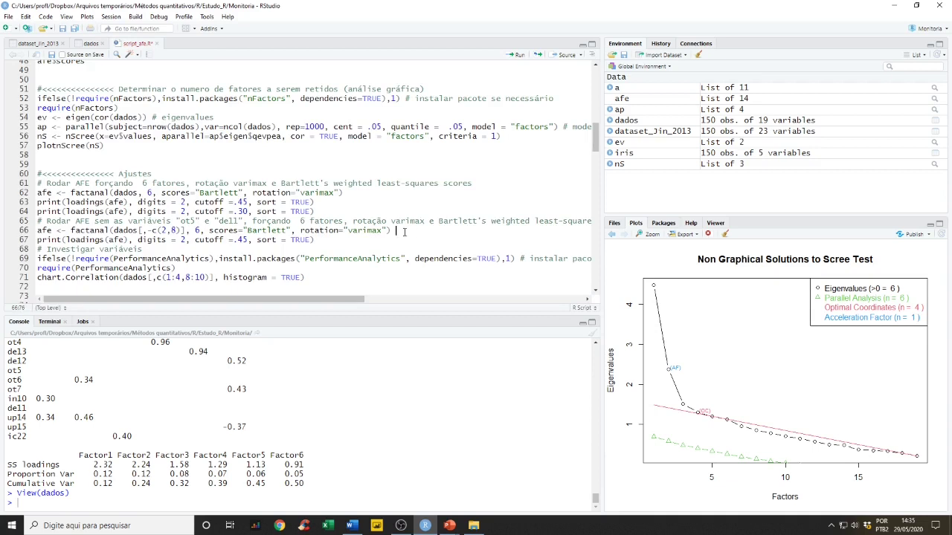
pyautogui.hotkey('ctrl', 'Return')
pyautogui.hotkey('ctrl', 'Return')
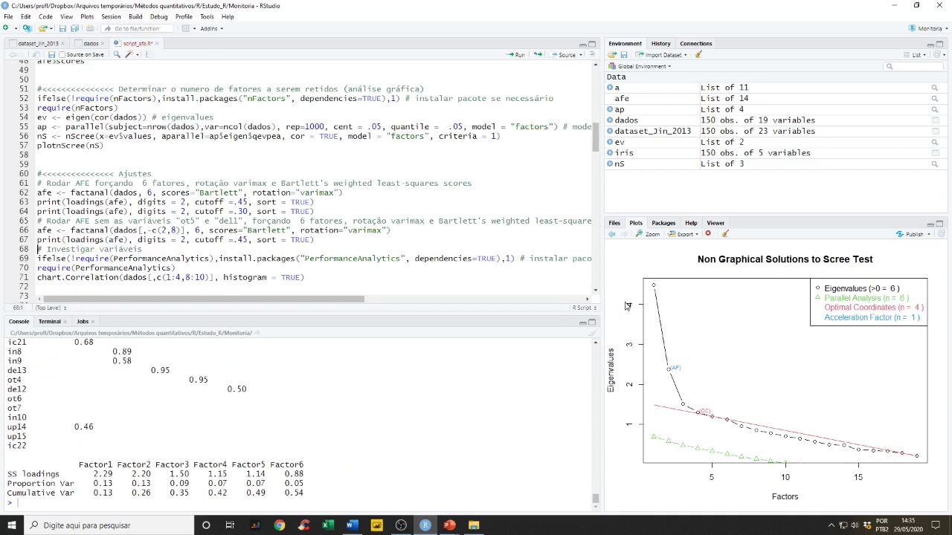
# Enlarge the console, compare the cumulative variance of the reduced 6-factor model with the previous one, and restore the script view.
pyautogui.click(592, 322)
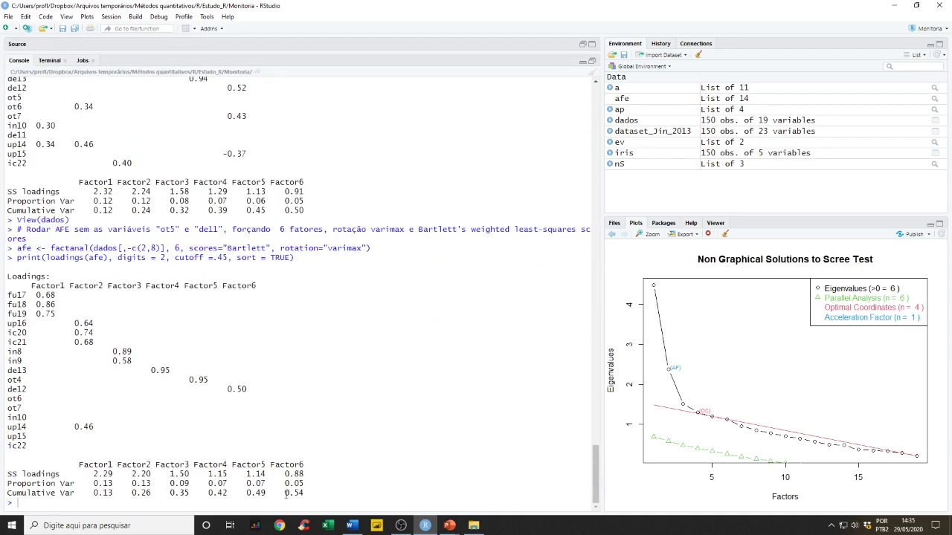
pyautogui.moveTo(285, 493); pyautogui.dragTo(304, 493)
pyautogui.moveTo(282, 211); pyautogui.dragTo(303, 212)
pyautogui.moveTo(285, 493); pyautogui.dragTo(307, 493)
pyautogui.click(592, 64)
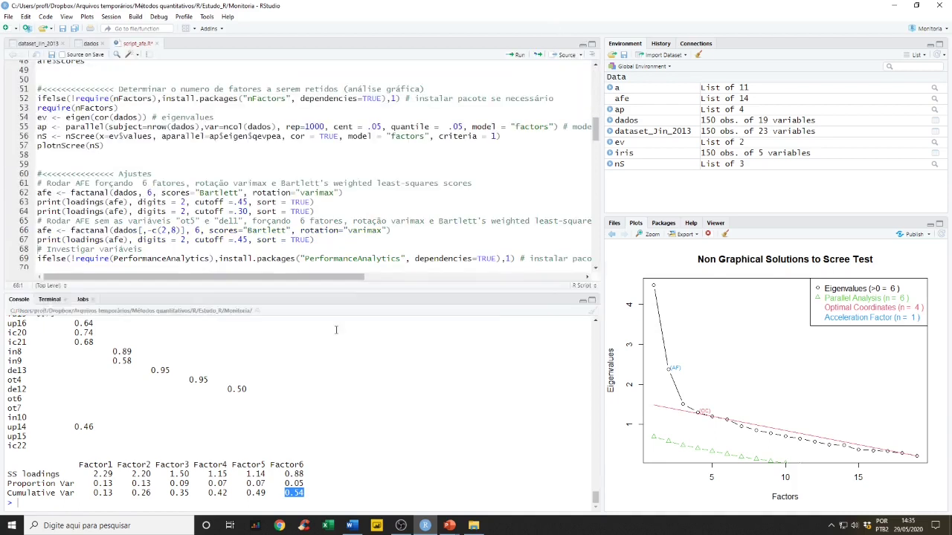
# Run the script lines that install PerformanceAnalytics if missing and load the package.
pyautogui.click(219, 257)
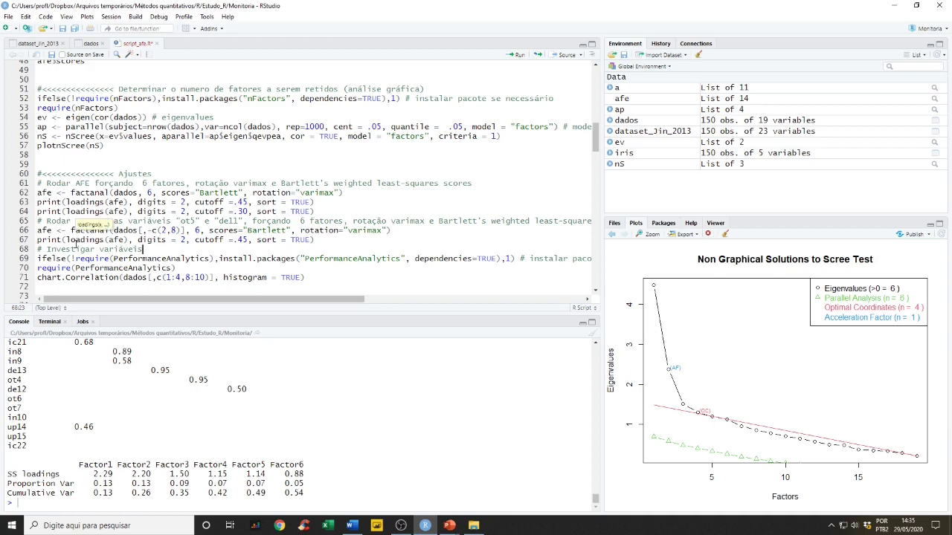
pyautogui.scroll(-2, 106, 235)
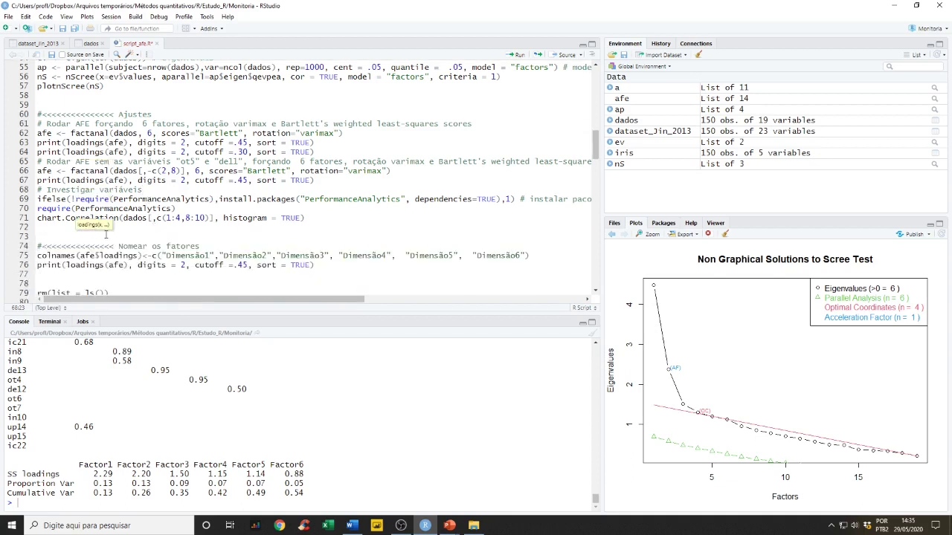
pyautogui.moveTo(37, 200); pyautogui.dragTo(181, 199)
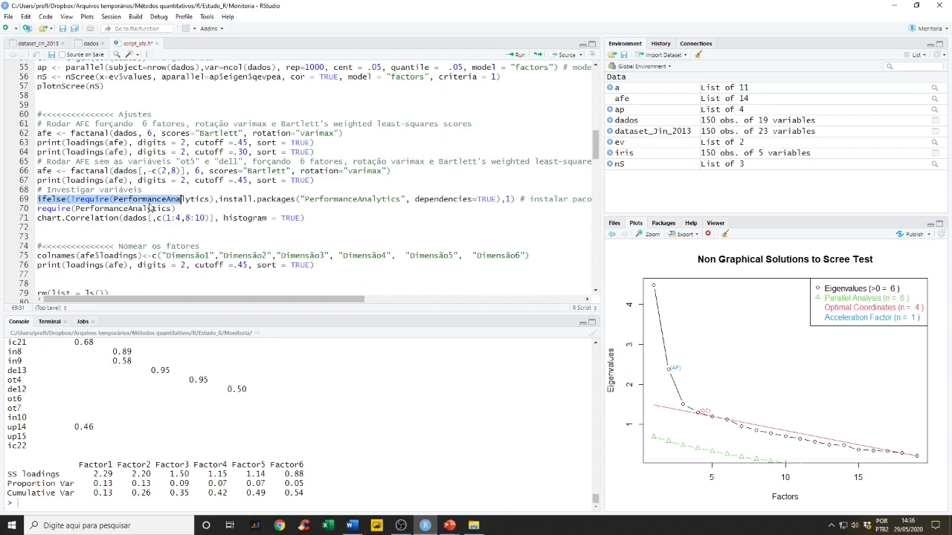
pyautogui.moveTo(176, 209); pyautogui.dragTo(29, 201)
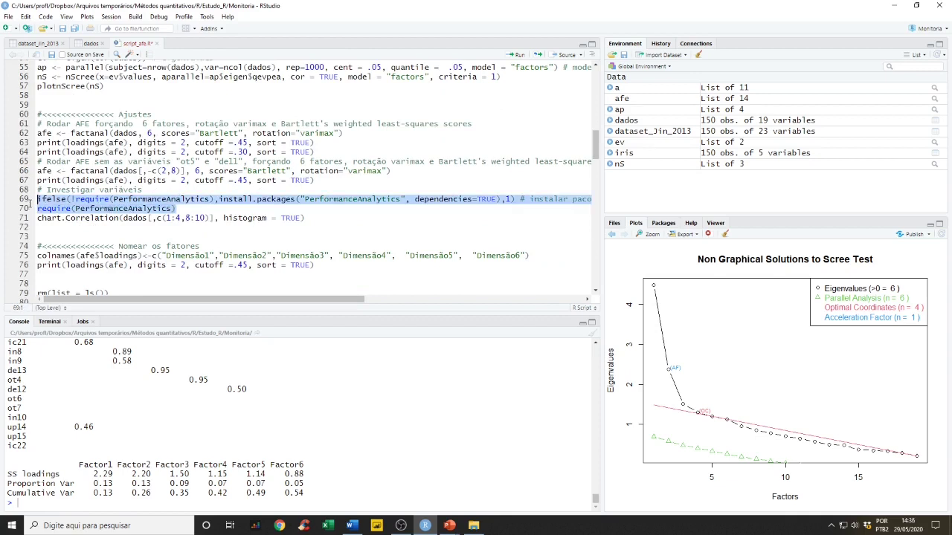
pyautogui.hotkey('ctrl', 'Return')
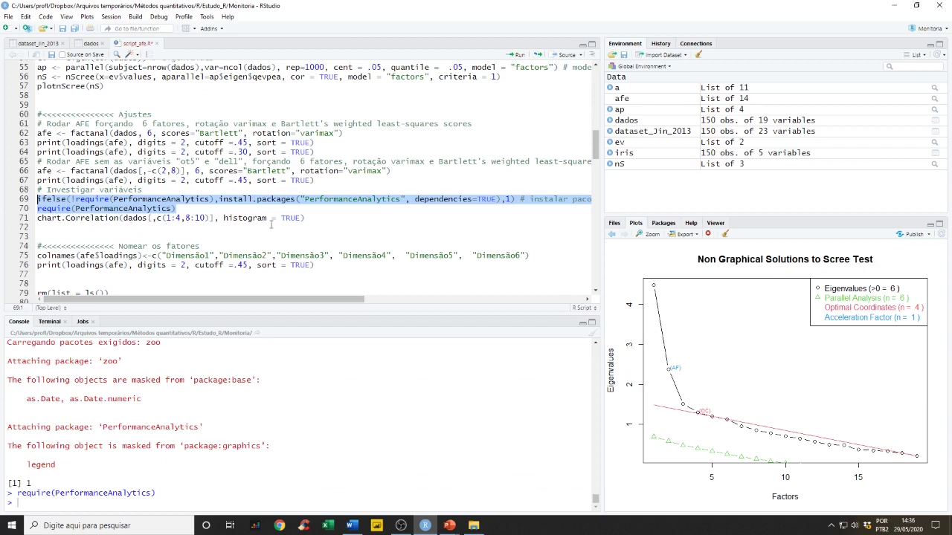
# Check in the dados data frame which variables occupy columns 1:4 and 8:10 used by the chart.Correlation line, and return to the script.
pyautogui.click(319, 218)
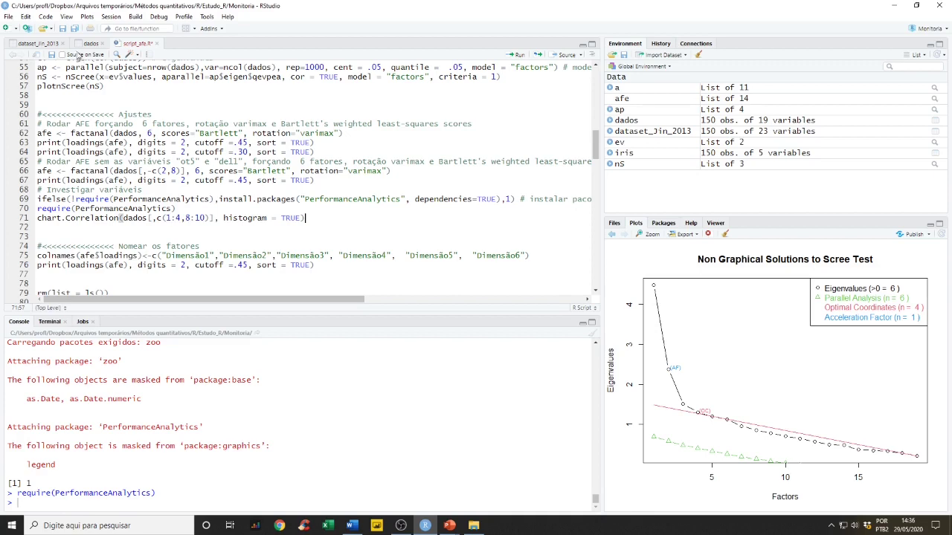
pyautogui.click(89, 44)
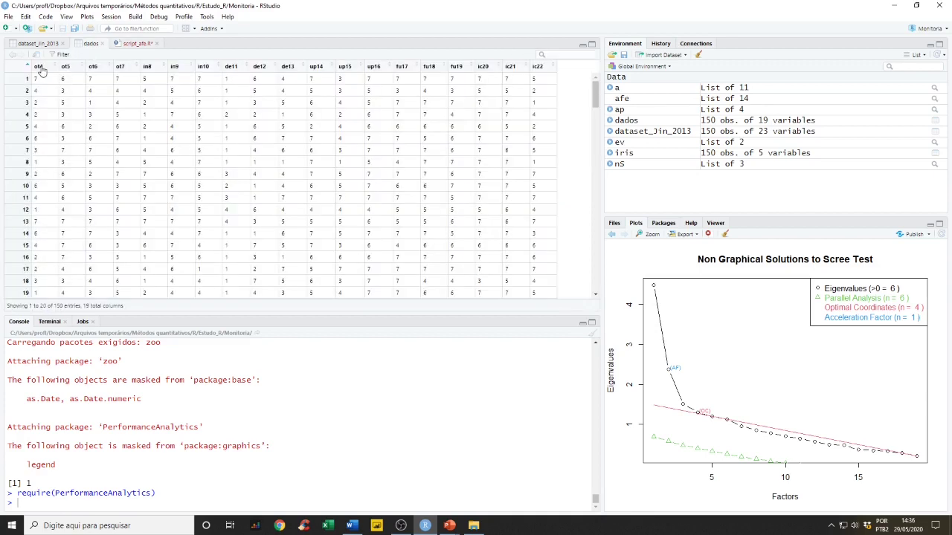
pyautogui.click(132, 44)
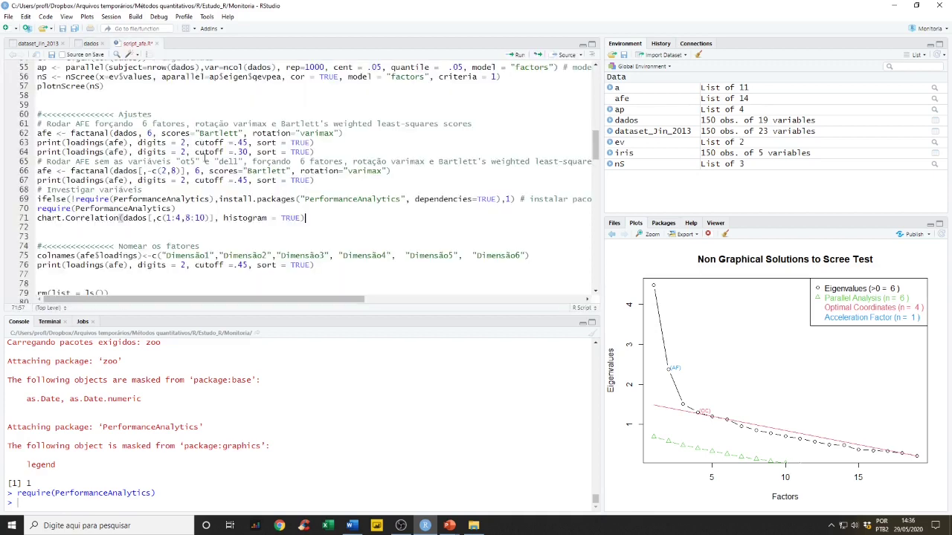
pyautogui.click(88, 45)
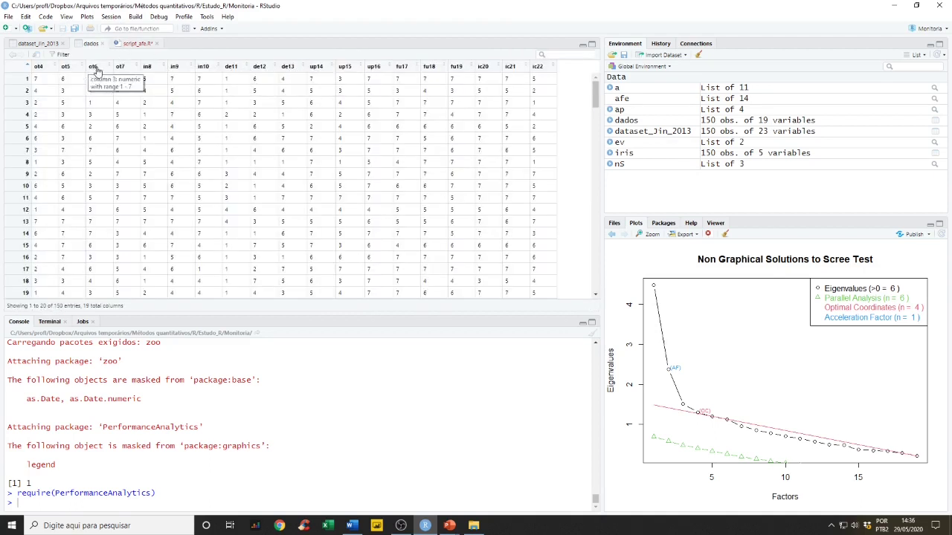
pyautogui.click(138, 44)
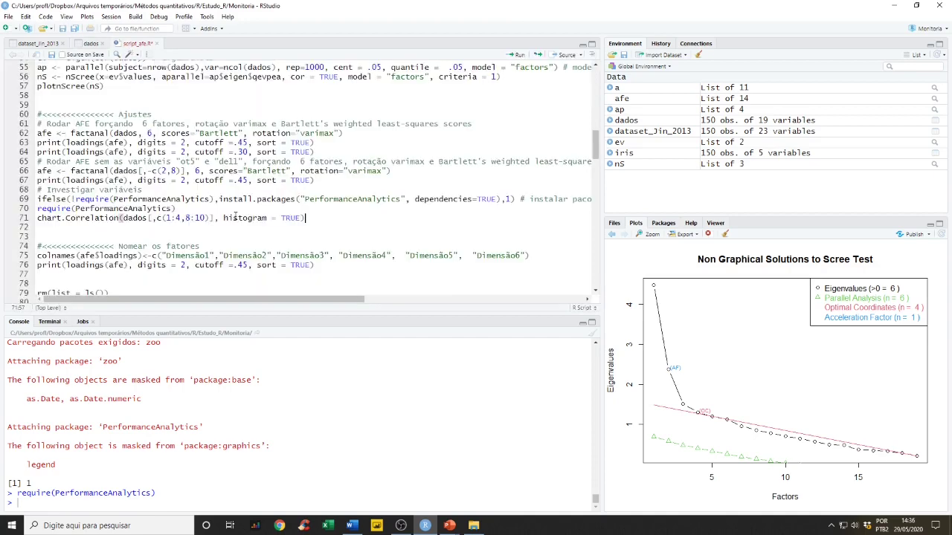
# Run chart.Correlation on dados[,c(1:4,8:10)] with histogram = TRUE, examine the correlation plot enlarged, and close the enlarged view.
pyautogui.hotkey('ctrl', 'Return')
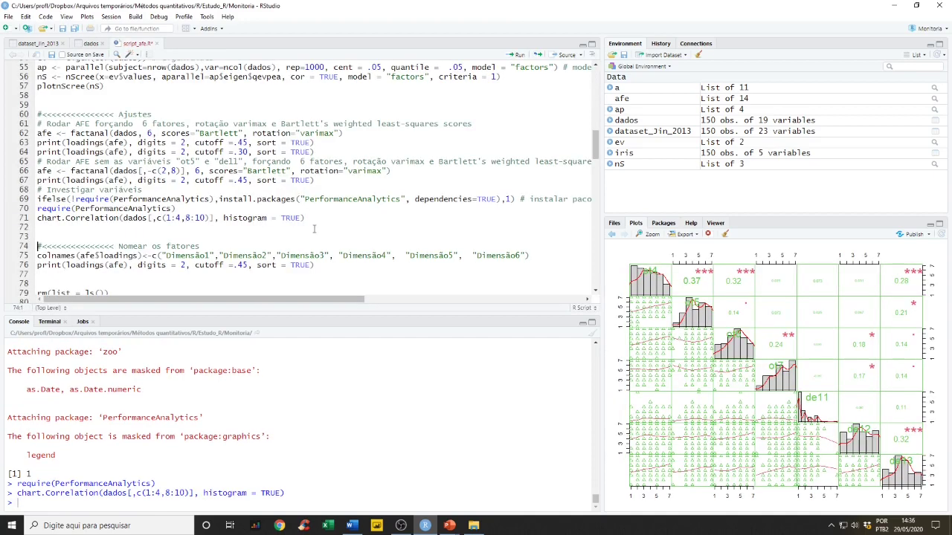
pyautogui.click(653, 235)
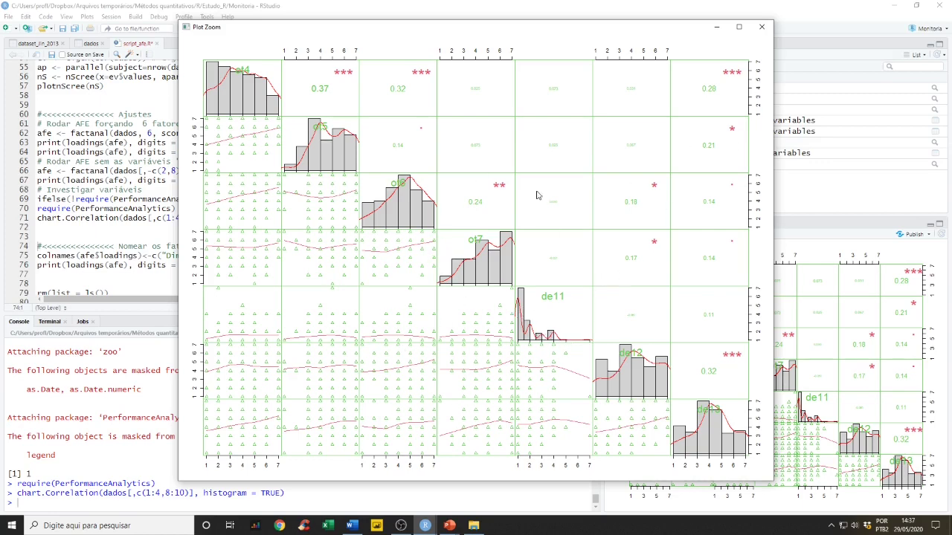
pyautogui.click(762, 27)
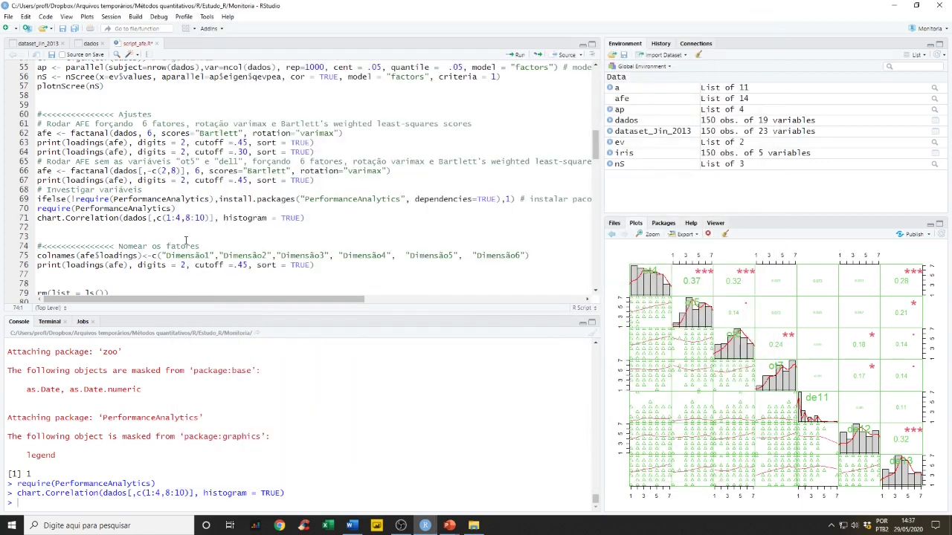
# Run the script lines that name the loadings columns Dimensão1 to Dimensão6 and print the sorted loadings with 2 digits at a .45 cutoff.
pyautogui.scroll(-1, 186, 241)
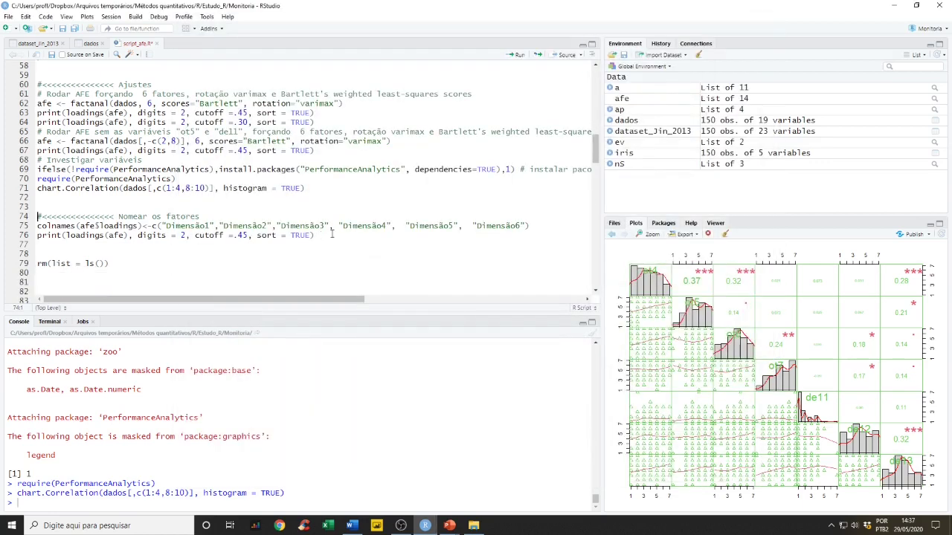
pyautogui.moveTo(322, 235); pyautogui.dragTo(17, 229)
pyautogui.hotkey('ctrl', 'Return')
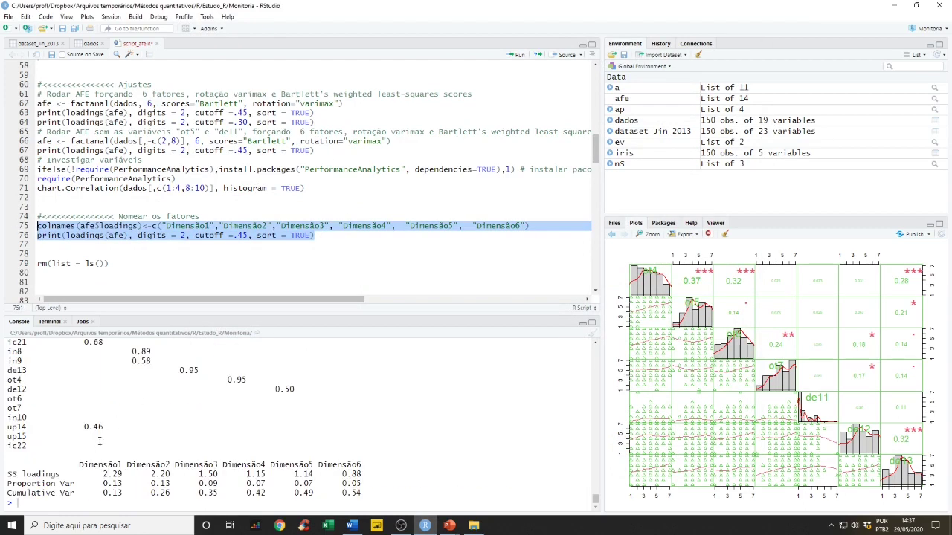